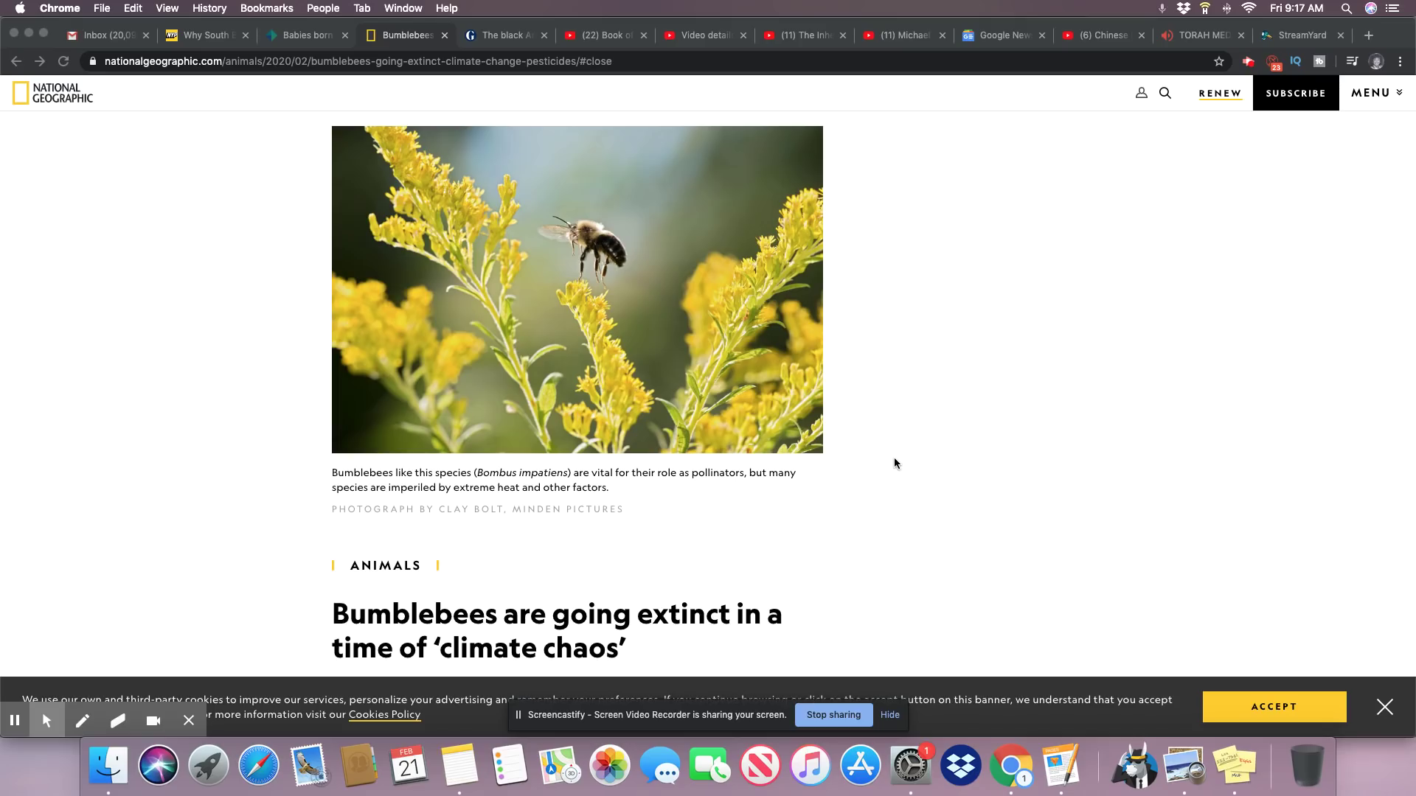
{"action": "scroll", "coordinate": [977, 318], "scroll_direction": "down", "scroll_amount": 5}
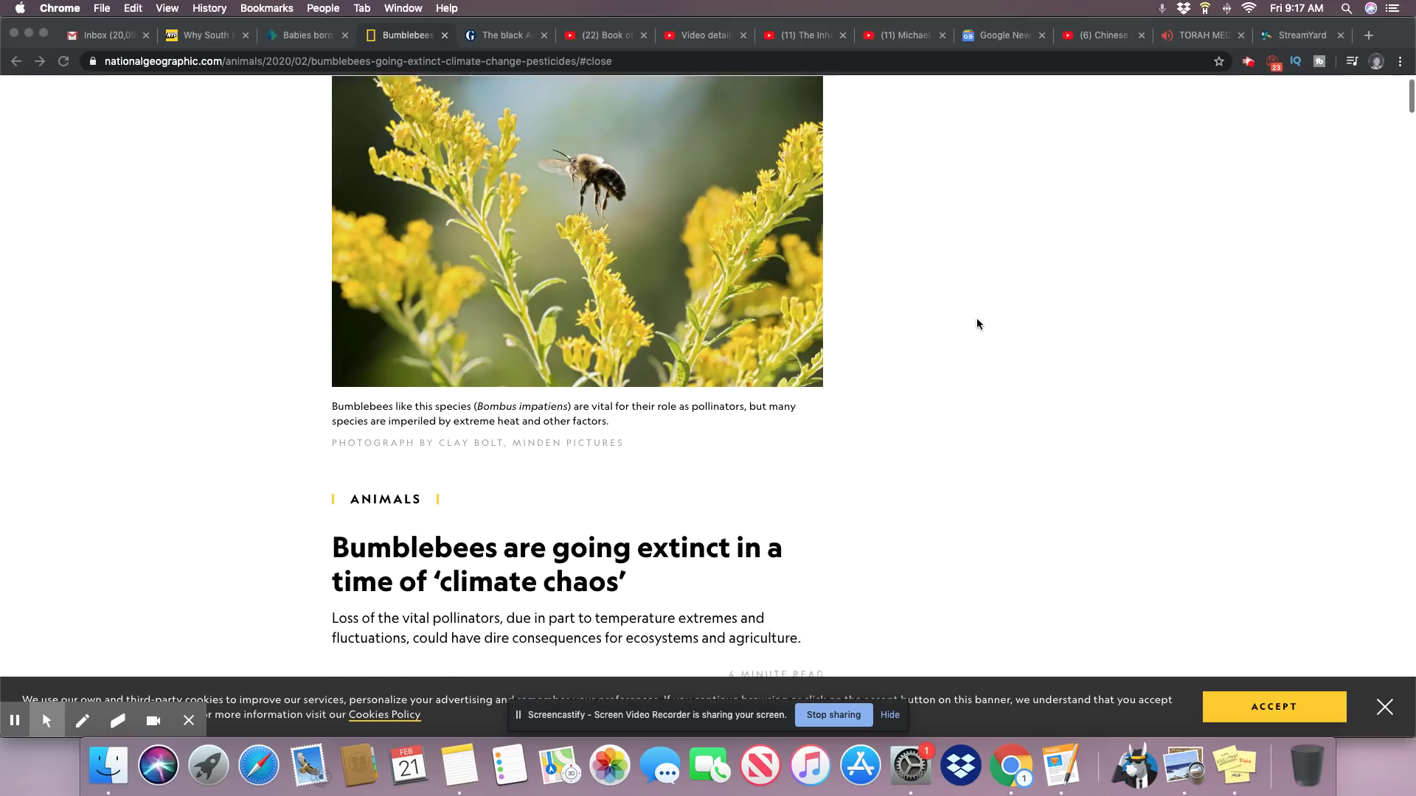
{"action": "scroll", "coordinate": [977, 317], "scroll_direction": "down", "scroll_amount": 2}
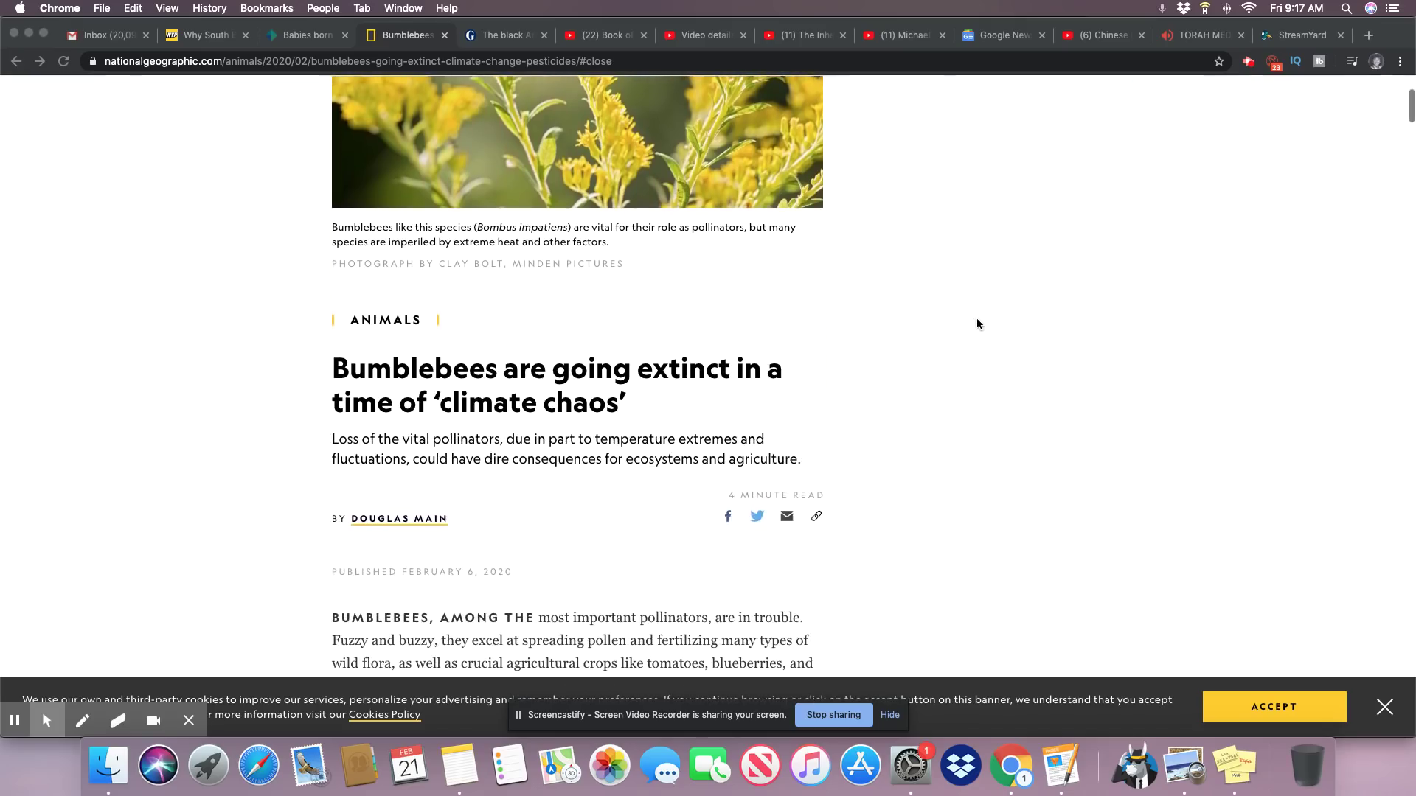
{"action": "scroll", "coordinate": [977, 318], "scroll_direction": "down", "scroll_amount": 2}
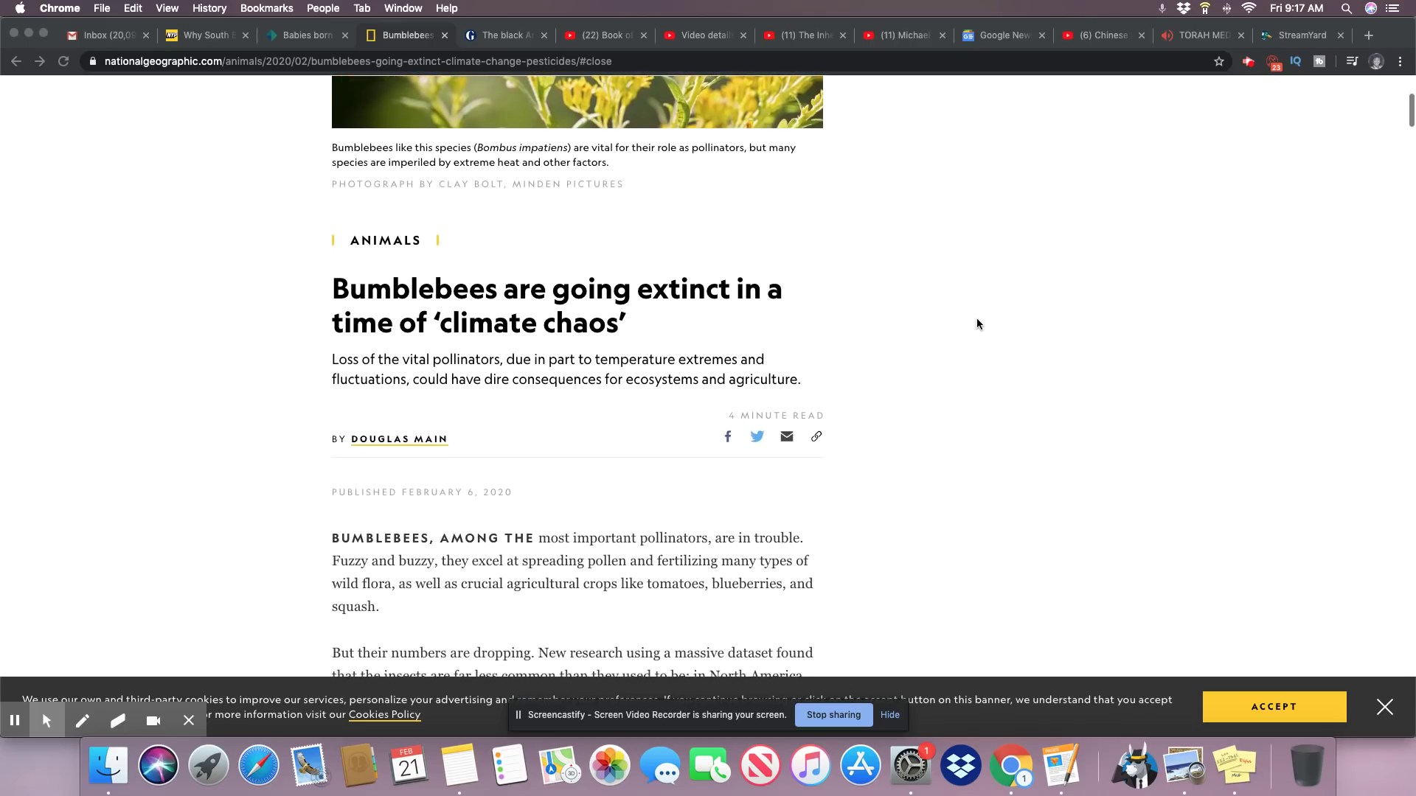
{"action": "scroll", "coordinate": [977, 318], "scroll_direction": "down", "scroll_amount": 2}
{"action": "scroll", "coordinate": [977, 317], "scroll_direction": "down", "scroll_amount": 2}
{"action": "scroll", "coordinate": [977, 318], "scroll_direction": "down", "scroll_amount": 2}
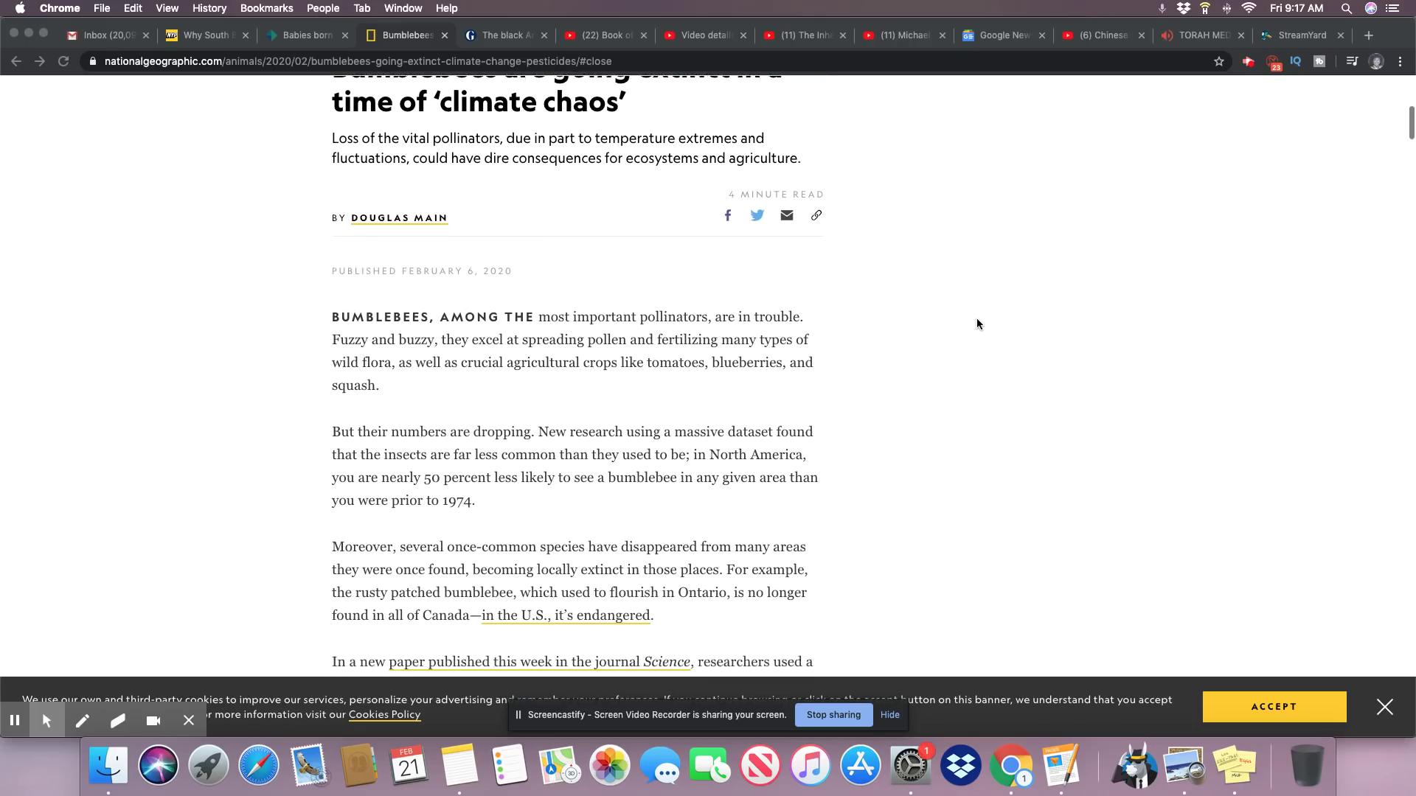
{"action": "scroll", "coordinate": [977, 318], "scroll_direction": "down", "scroll_amount": 2}
{"action": "scroll", "coordinate": [976, 318], "scroll_direction": "down", "scroll_amount": 2}
{"action": "scroll", "coordinate": [976, 317], "scroll_direction": "down", "scroll_amount": 1}
{"action": "scroll", "coordinate": [976, 318], "scroll_direction": "down", "scroll_amount": 1}
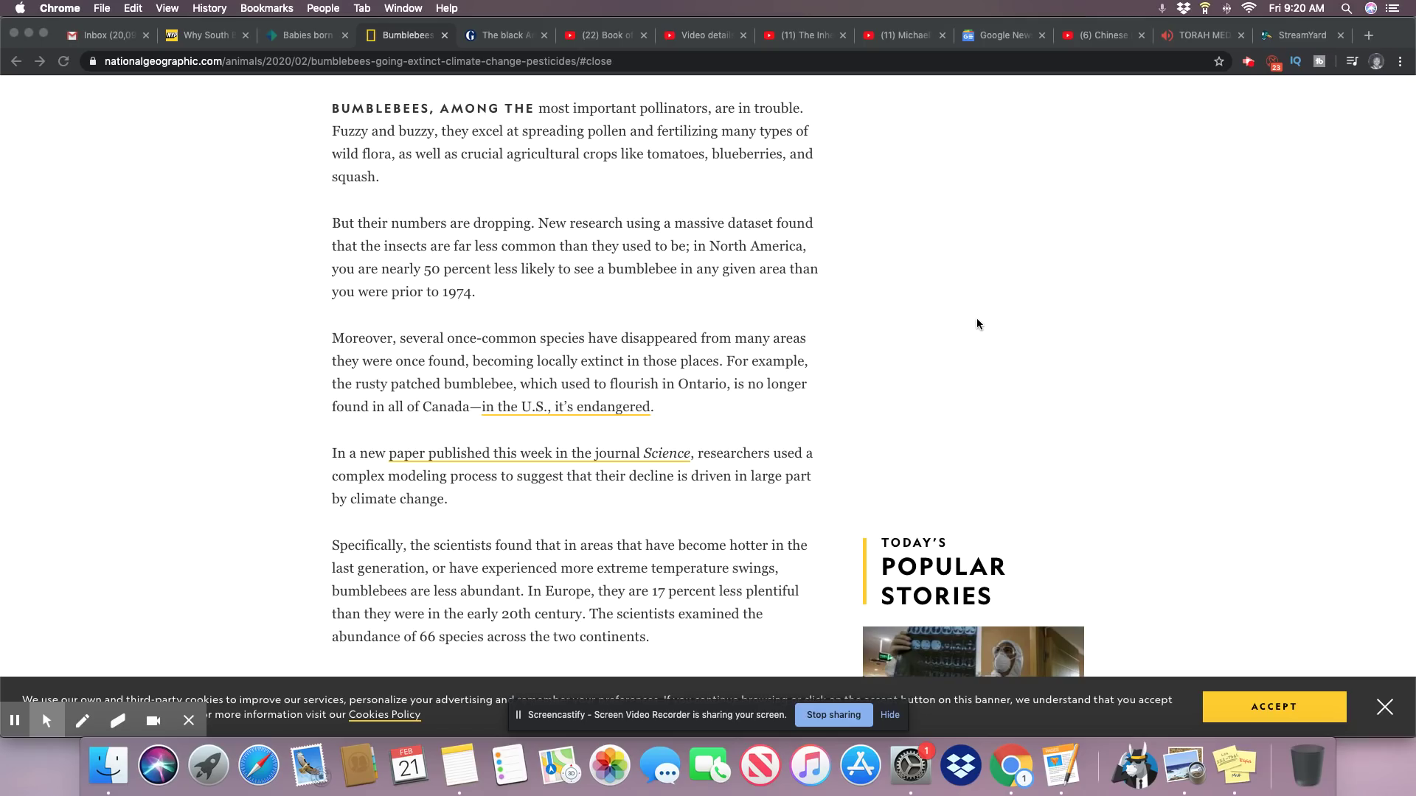
{"action": "scroll", "coordinate": [978, 323], "scroll_direction": "down", "scroll_amount": 6}
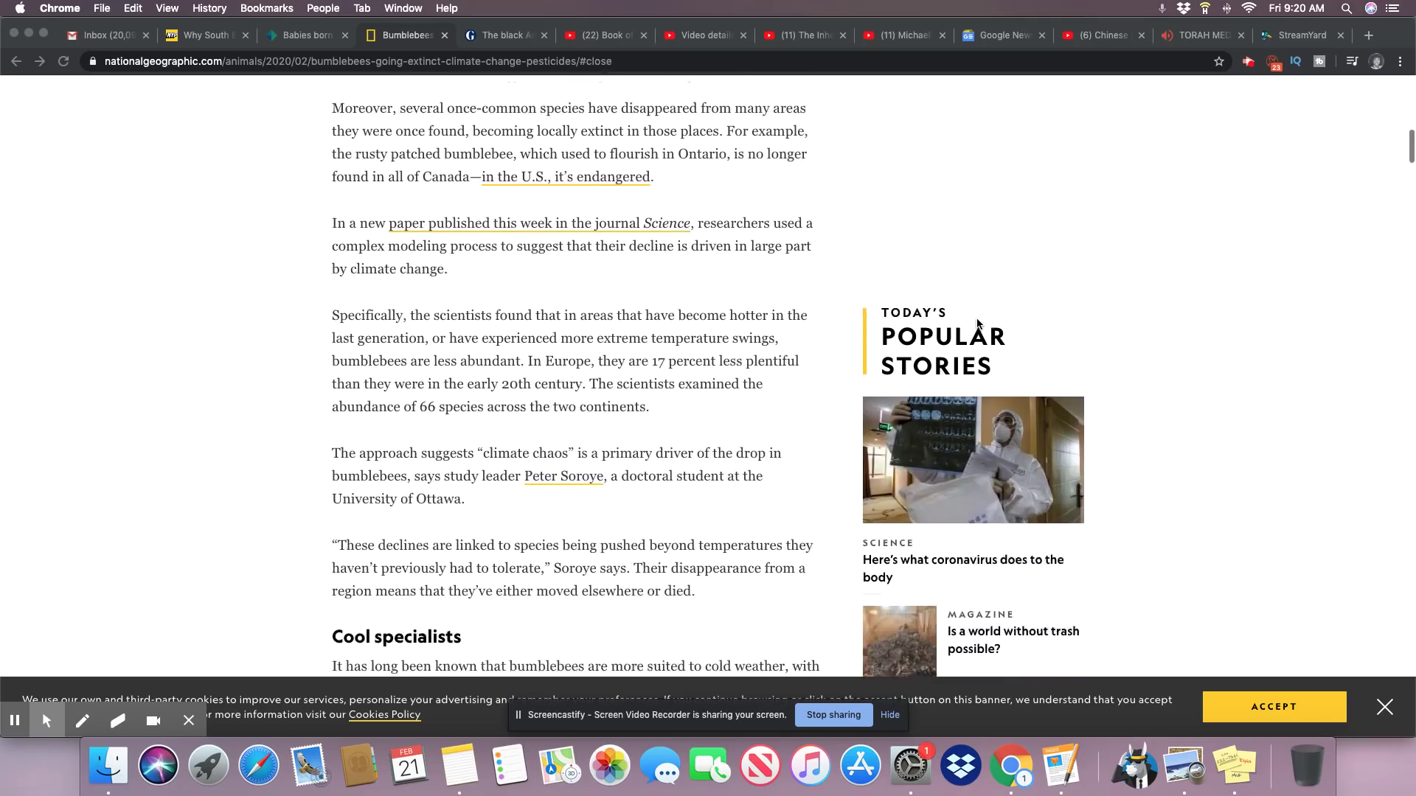
{"action": "scroll", "coordinate": [977, 325], "scroll_direction": "down", "scroll_amount": 3}
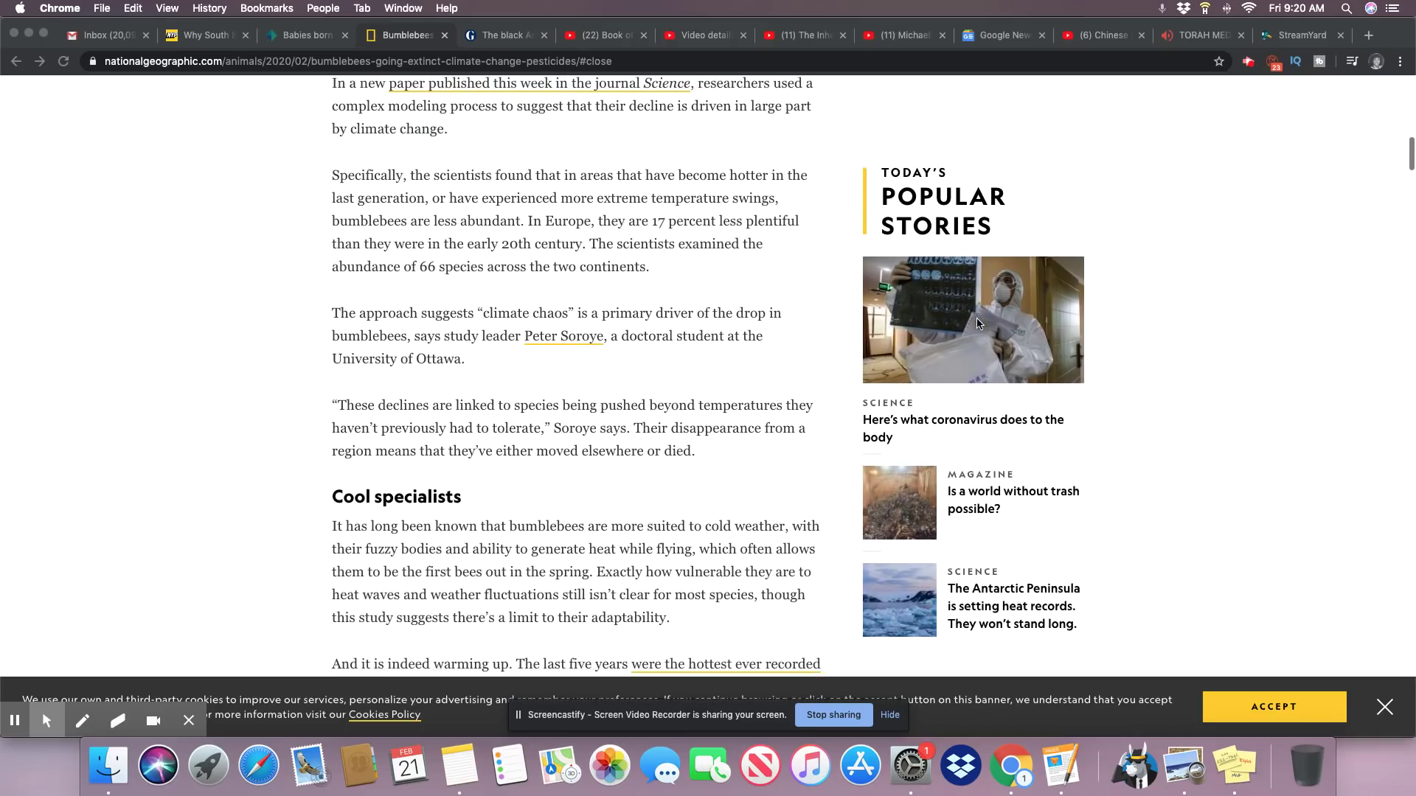
{"action": "scroll", "coordinate": [978, 324], "scroll_direction": "down", "scroll_amount": 2}
{"action": "scroll", "coordinate": [978, 324], "scroll_direction": "down", "scroll_amount": 1}
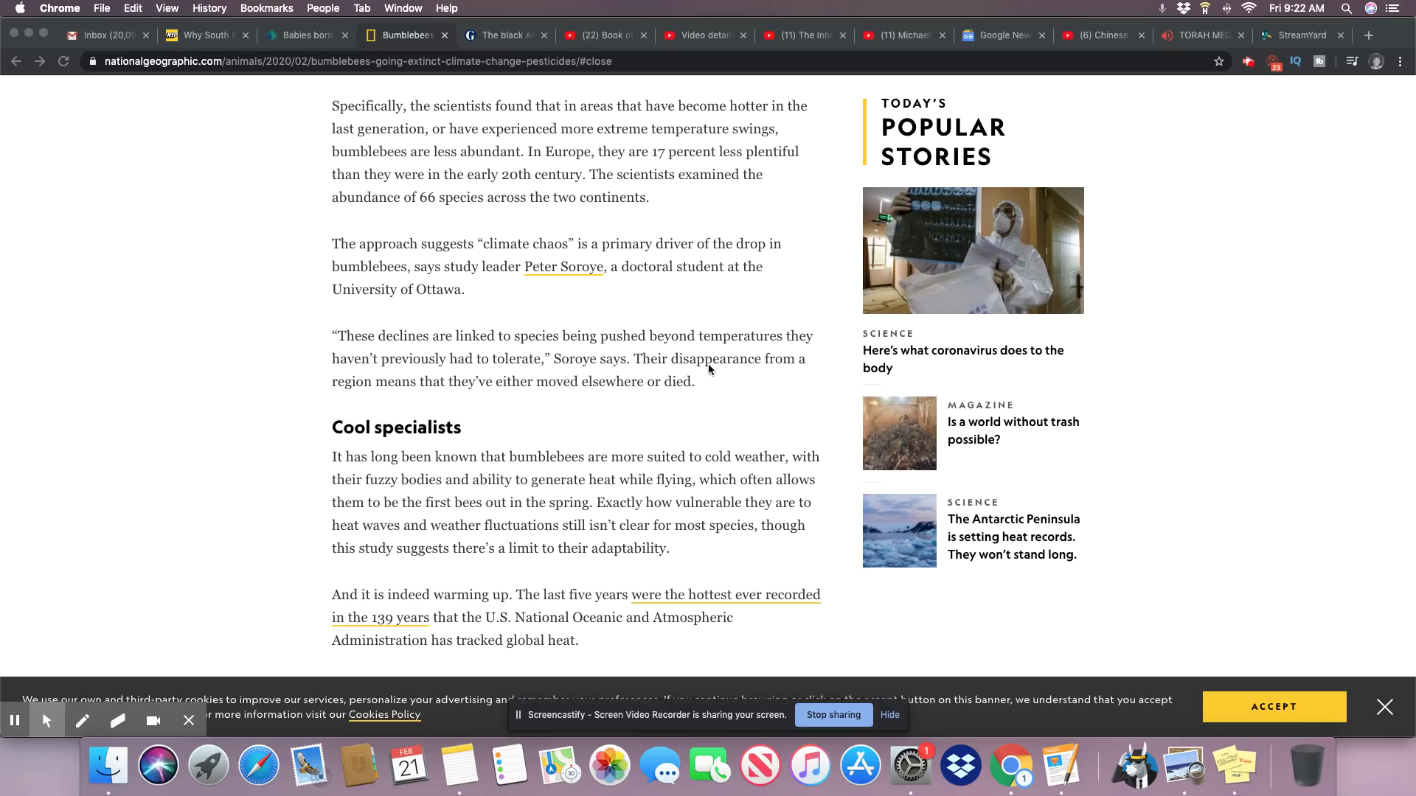
{"action": "scroll", "coordinate": [719, 364], "scroll_direction": "down", "scroll_amount": 3}
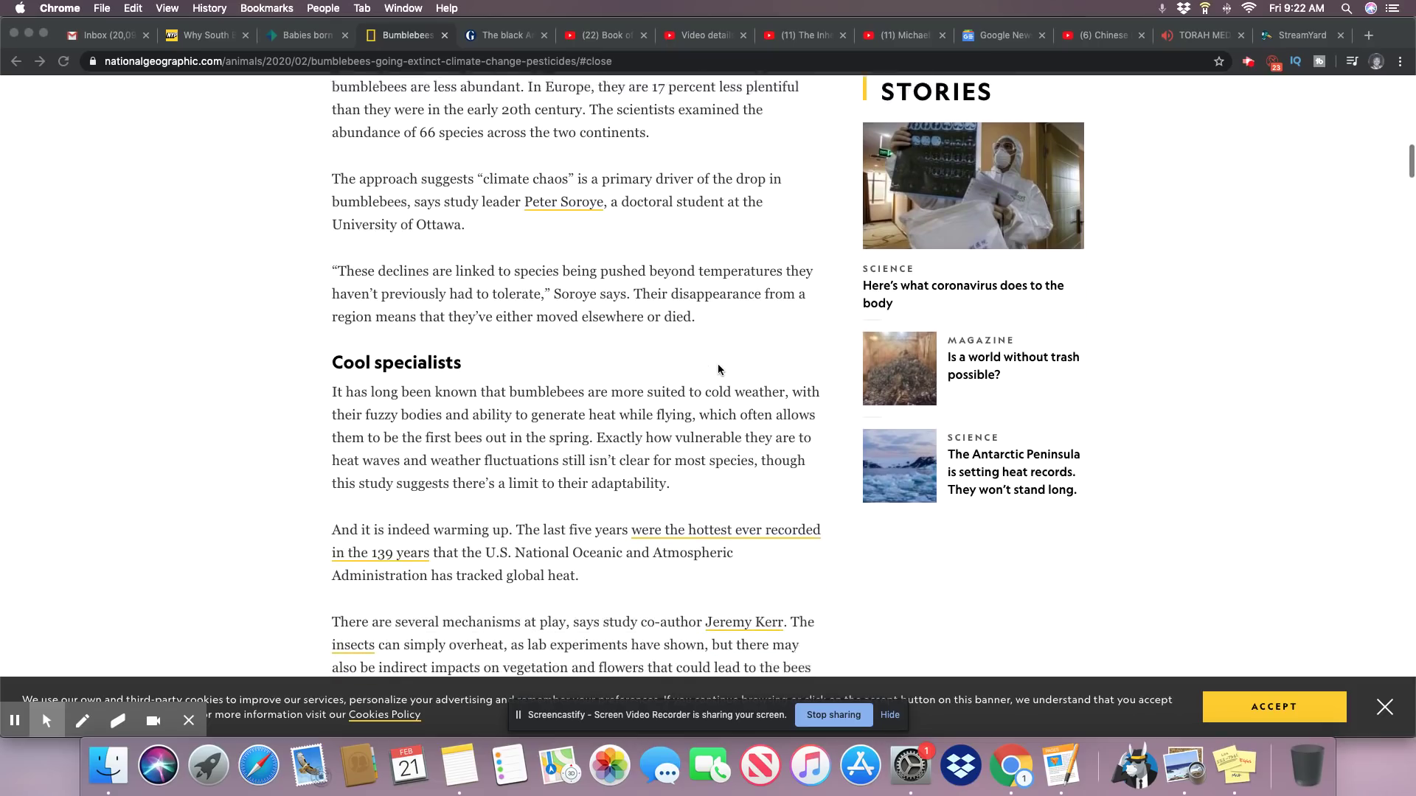
{"action": "scroll", "coordinate": [718, 364], "scroll_direction": "down", "scroll_amount": 3}
{"action": "scroll", "coordinate": [718, 368], "scroll_direction": "down", "scroll_amount": 3}
{"action": "scroll", "coordinate": [718, 368], "scroll_direction": "down", "scroll_amount": 2}
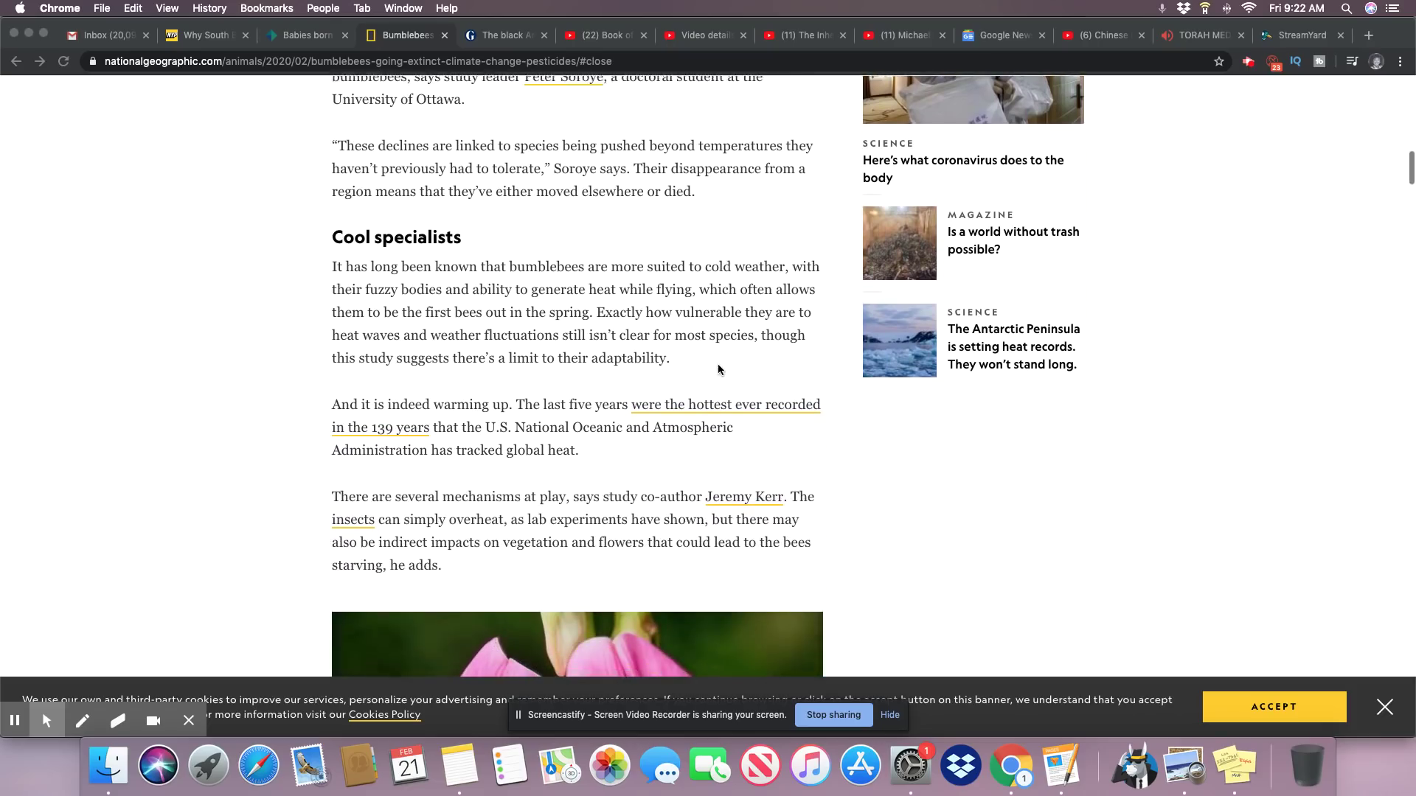
{"action": "scroll", "coordinate": [717, 365], "scroll_direction": "down", "scroll_amount": 3}
{"action": "scroll", "coordinate": [718, 363], "scroll_direction": "down", "scroll_amount": 2}
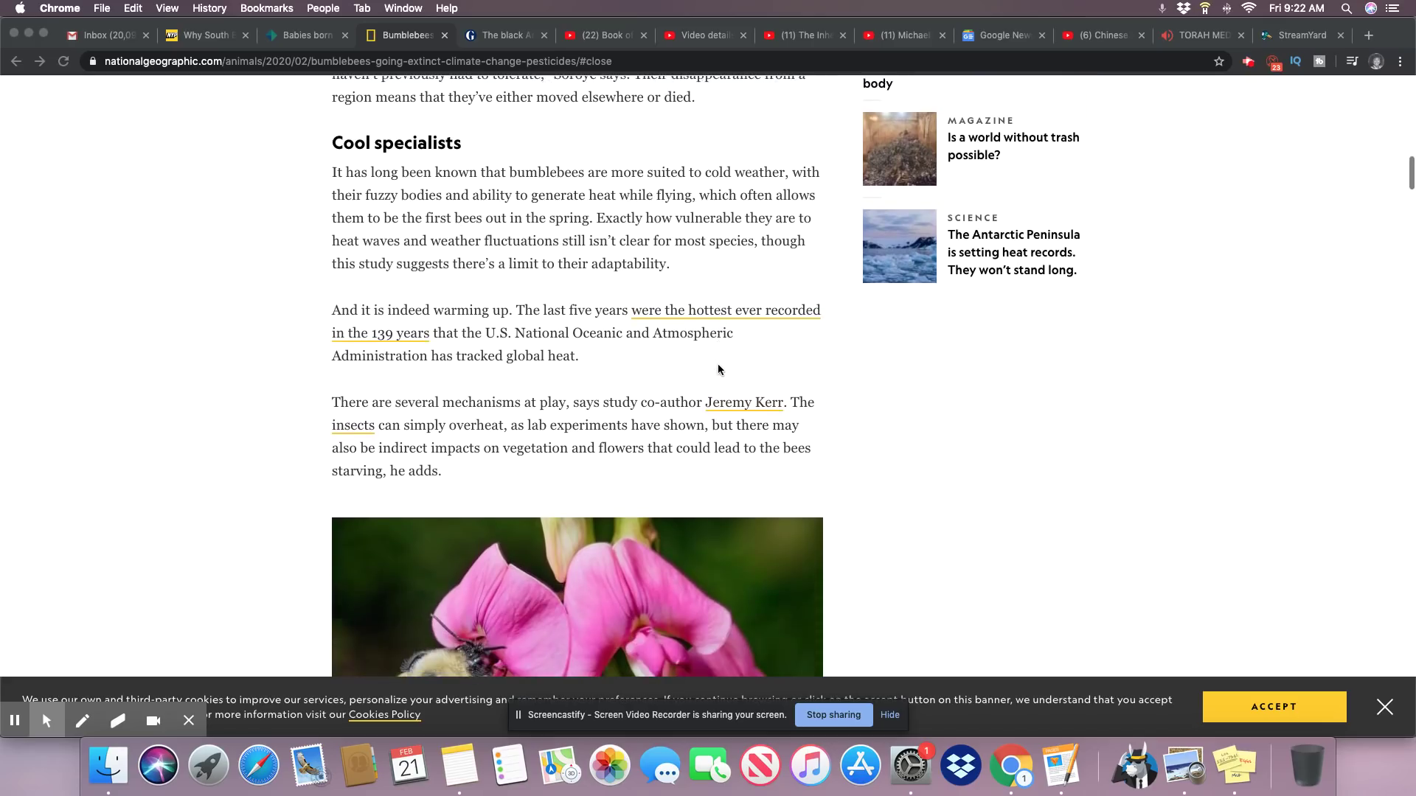
{"action": "scroll", "coordinate": [717, 364], "scroll_direction": "down", "scroll_amount": 1}
{"action": "scroll", "coordinate": [719, 364], "scroll_direction": "down", "scroll_amount": 2}
{"action": "scroll", "coordinate": [718, 364], "scroll_direction": "down", "scroll_amount": 1}
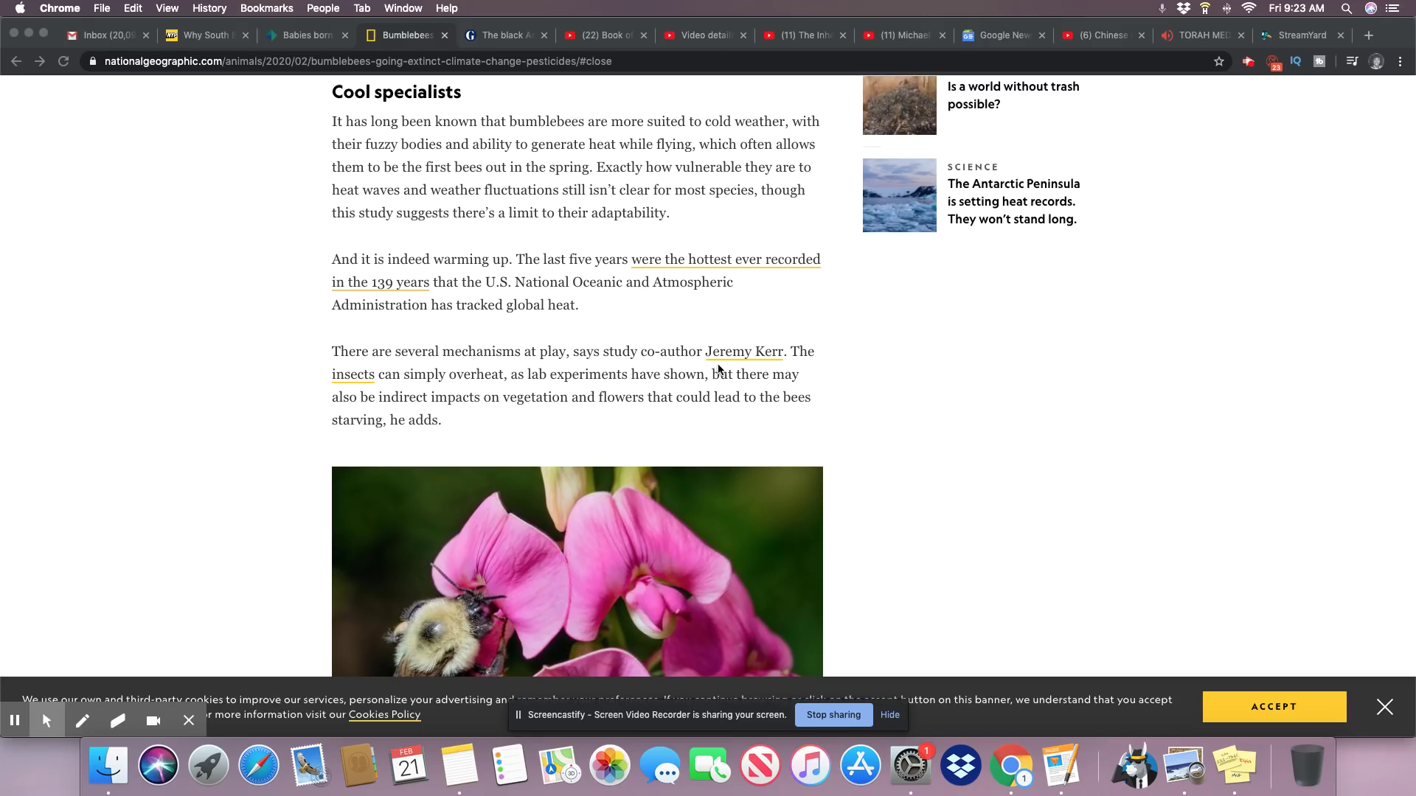
{"action": "scroll", "coordinate": [718, 368], "scroll_direction": "down", "scroll_amount": 6}
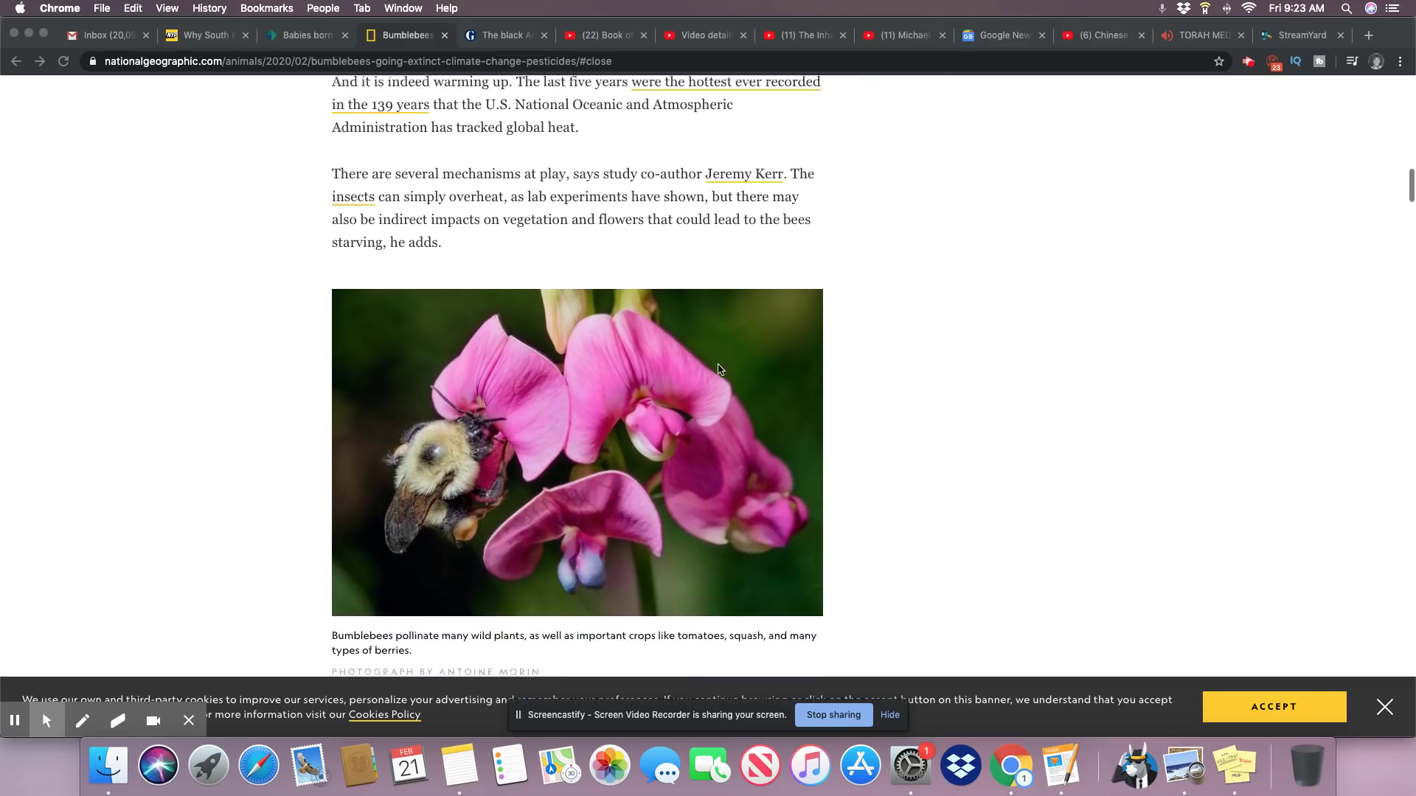
{"action": "scroll", "coordinate": [718, 369], "scroll_direction": "down", "scroll_amount": 2}
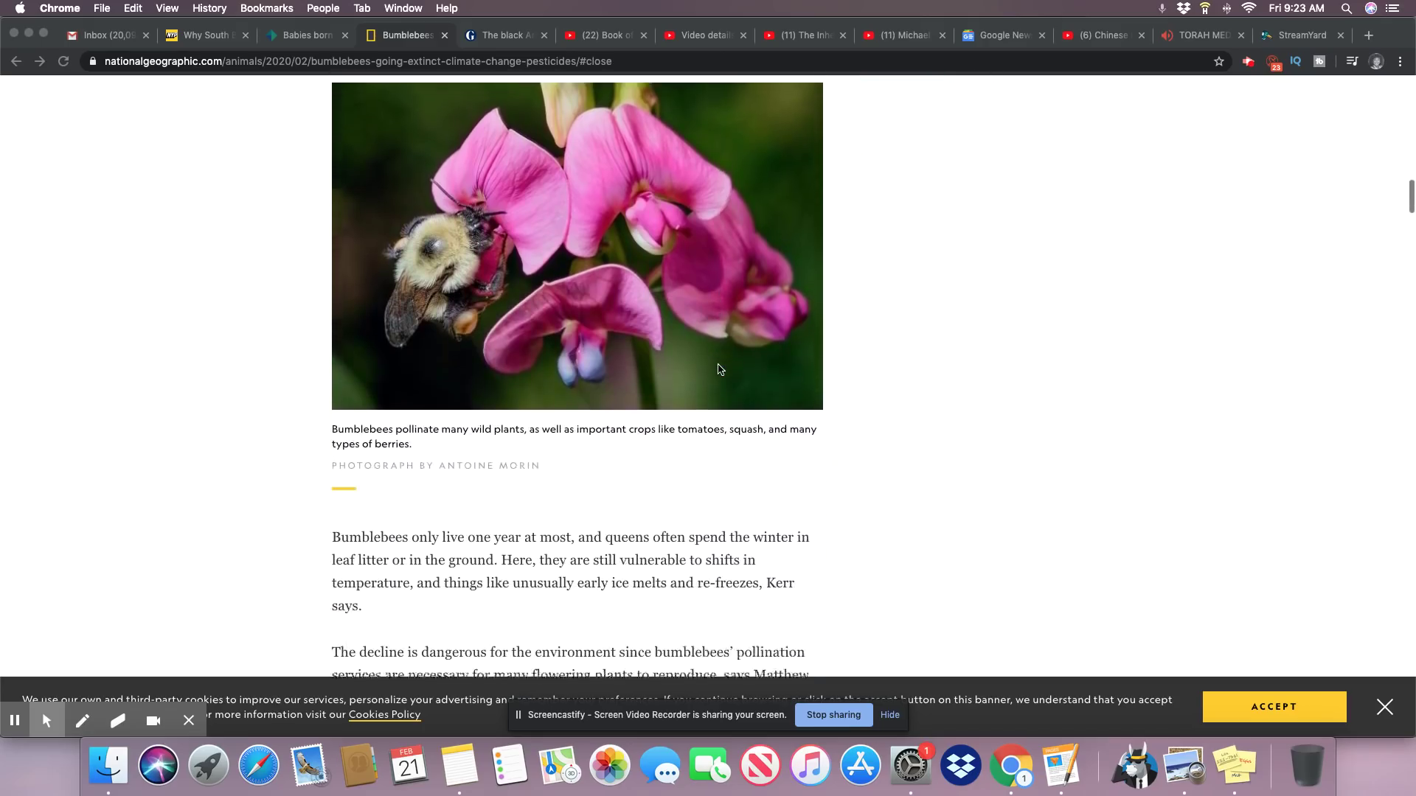
{"action": "scroll", "coordinate": [717, 368], "scroll_direction": "down", "scroll_amount": 1}
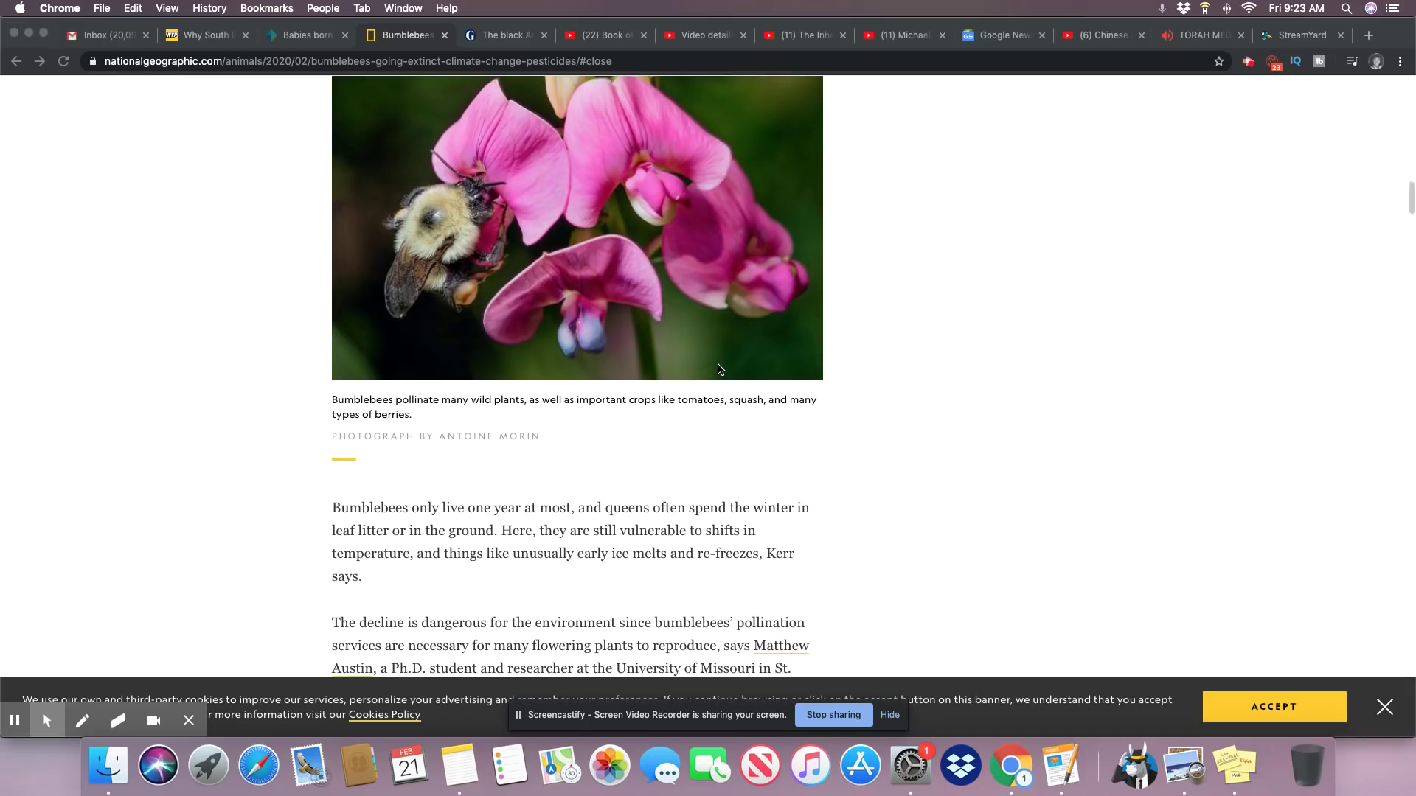
{"action": "scroll", "coordinate": [718, 368], "scroll_direction": "up", "scroll_amount": 1}
{"action": "scroll", "coordinate": [719, 369], "scroll_direction": "up", "scroll_amount": 1}
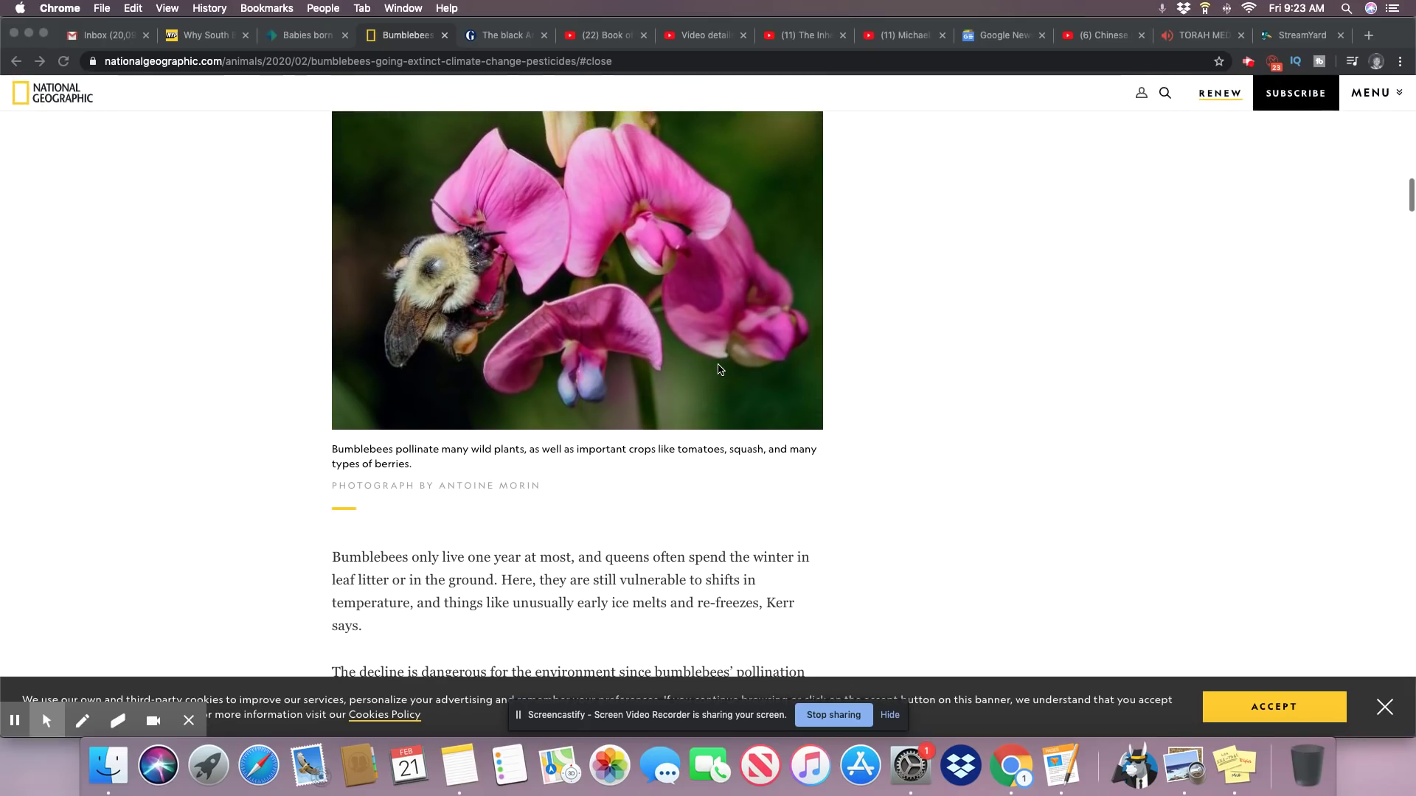
{"action": "scroll", "coordinate": [718, 369], "scroll_direction": "down", "scroll_amount": 1}
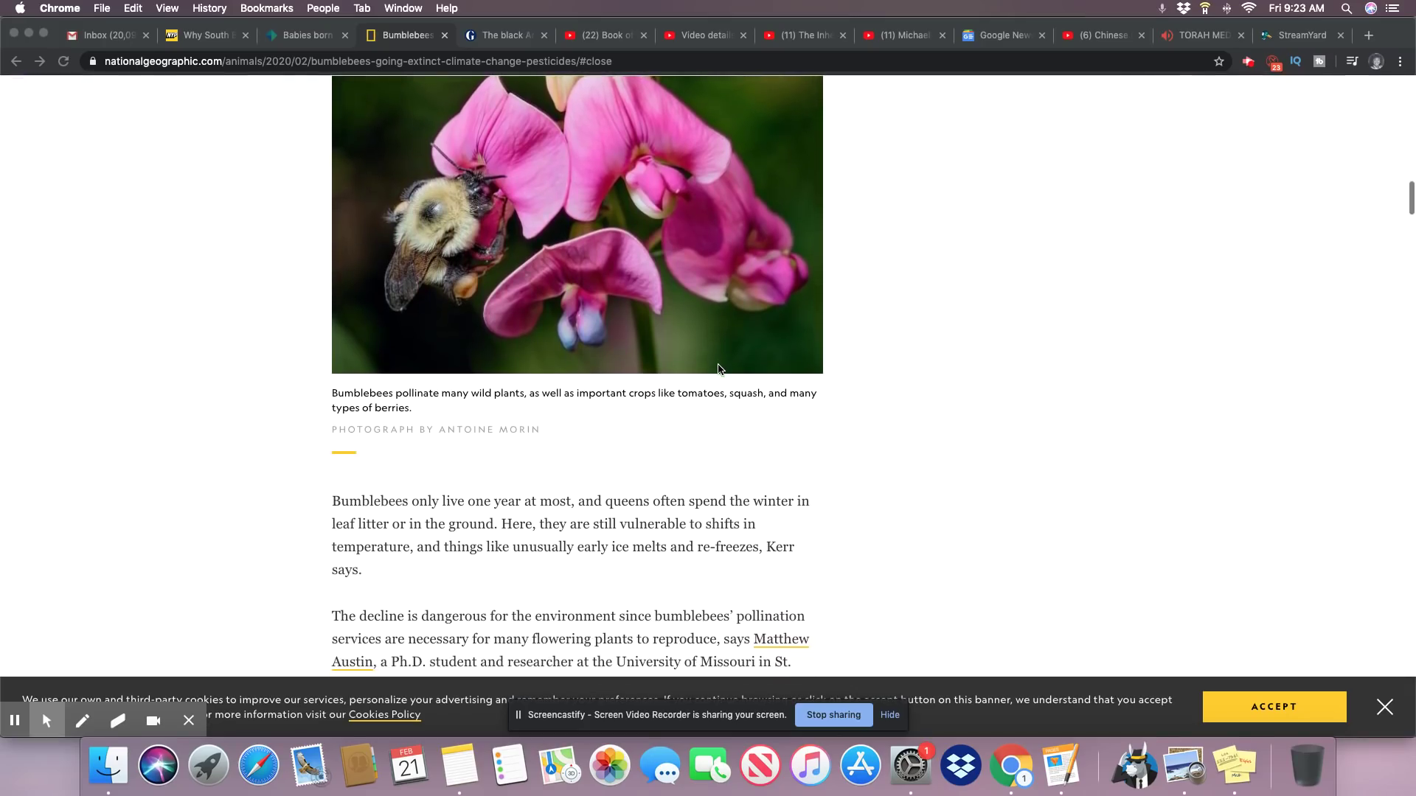
{"action": "scroll", "coordinate": [719, 368], "scroll_direction": "down", "scroll_amount": 3}
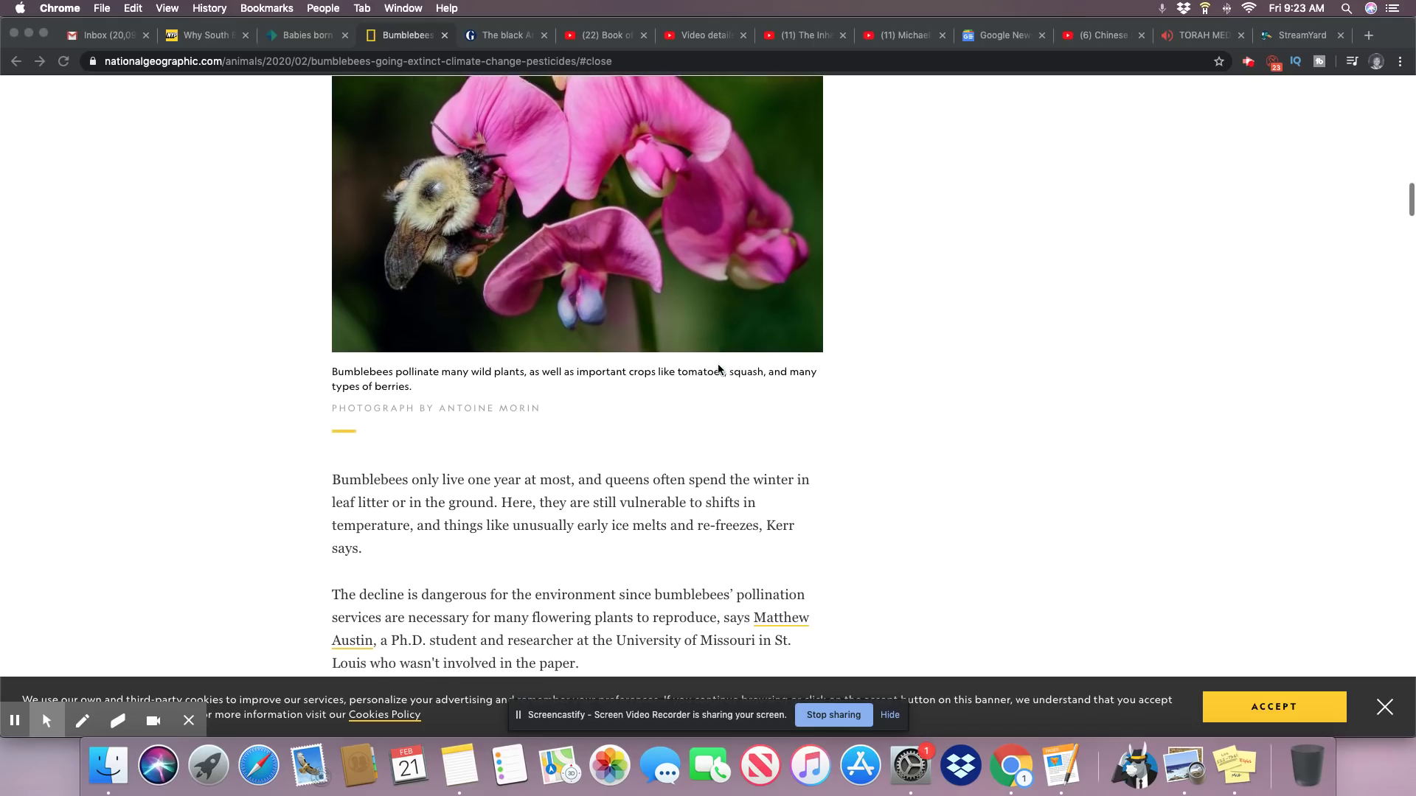
{"action": "scroll", "coordinate": [718, 368], "scroll_direction": "down", "scroll_amount": 3}
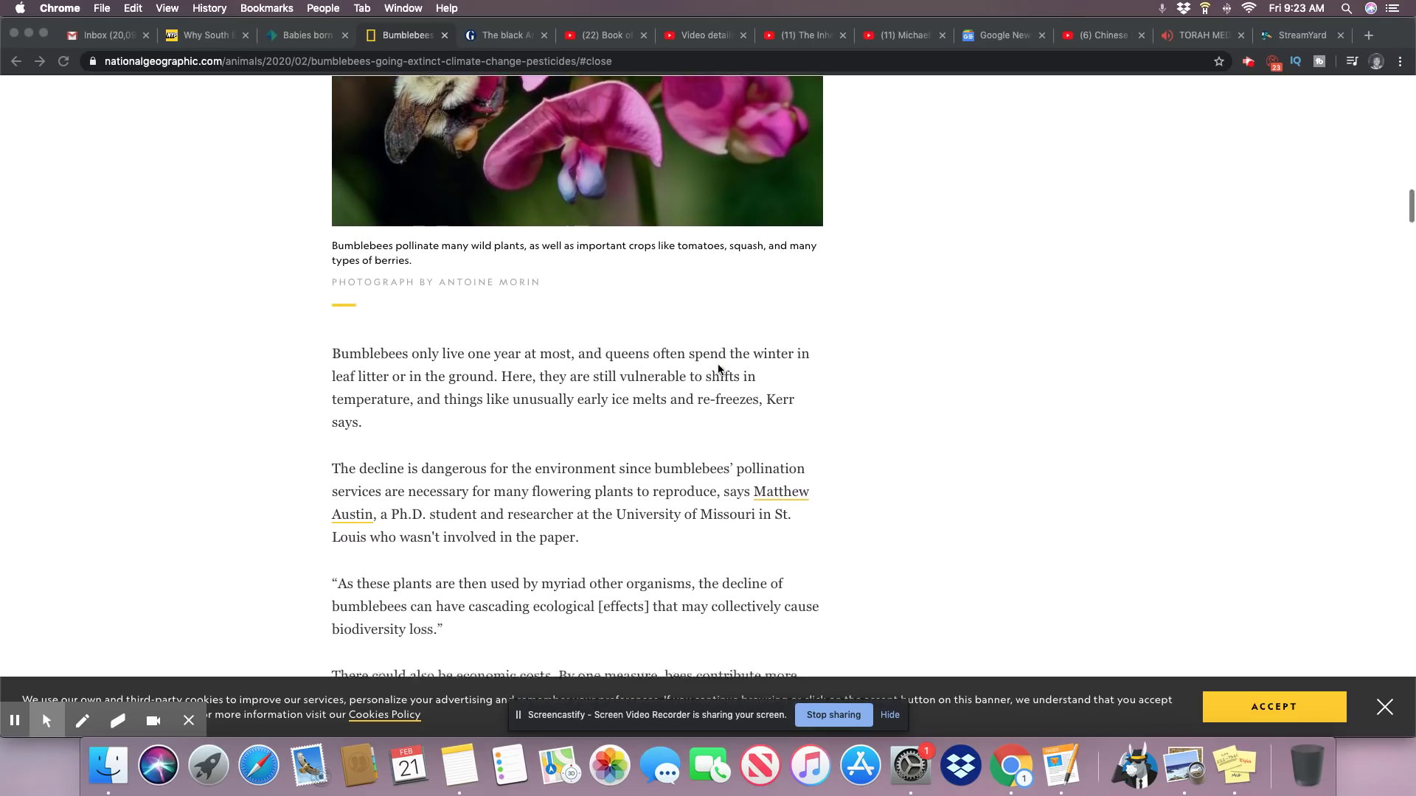
{"action": "scroll", "coordinate": [717, 369], "scroll_direction": "down", "scroll_amount": 1}
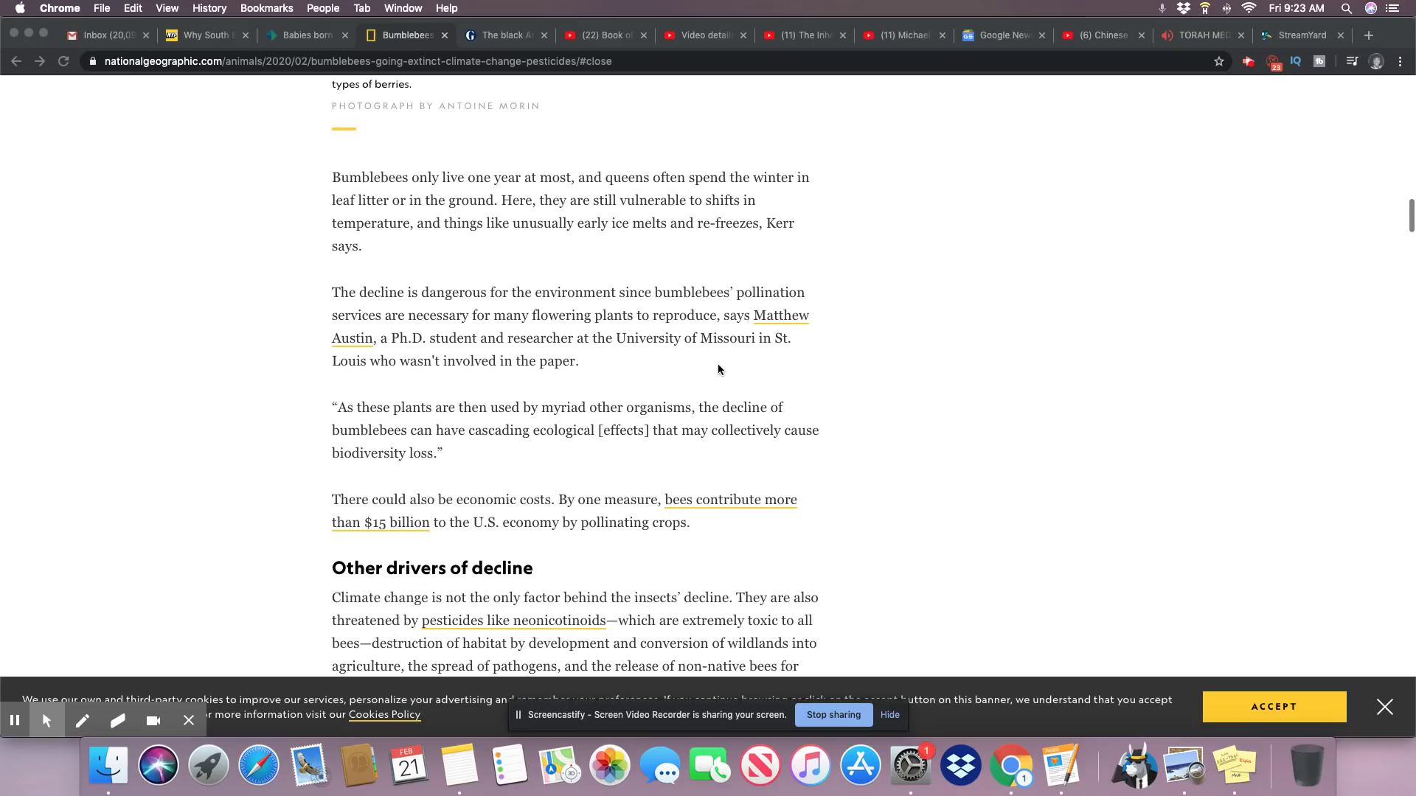
{"action": "scroll", "coordinate": [717, 364], "scroll_direction": "down", "scroll_amount": 2}
{"action": "scroll", "coordinate": [718, 364], "scroll_direction": "down", "scroll_amount": 1}
{"action": "scroll", "coordinate": [719, 364], "scroll_direction": "down", "scroll_amount": 1}
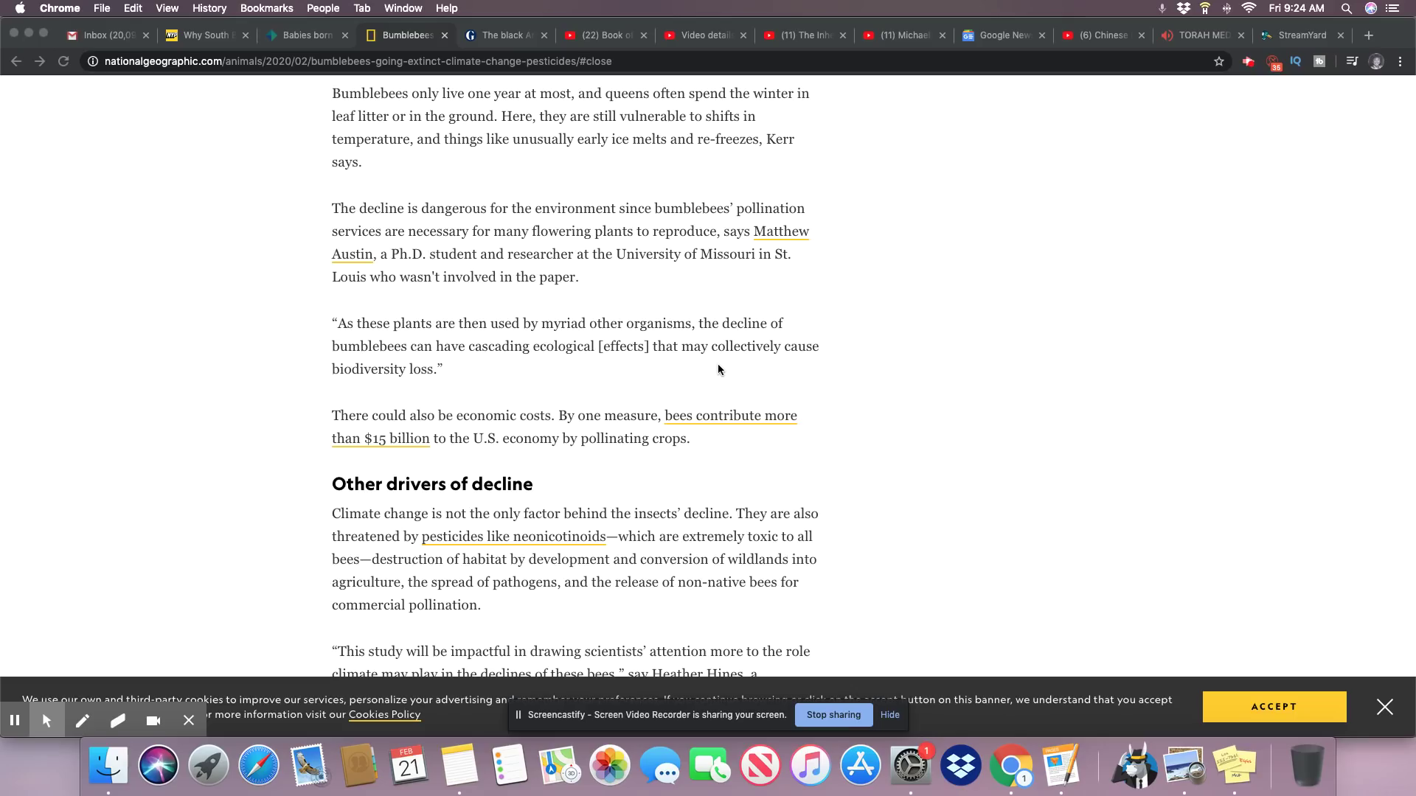
{"action": "scroll", "coordinate": [717, 364], "scroll_direction": "down", "scroll_amount": 3}
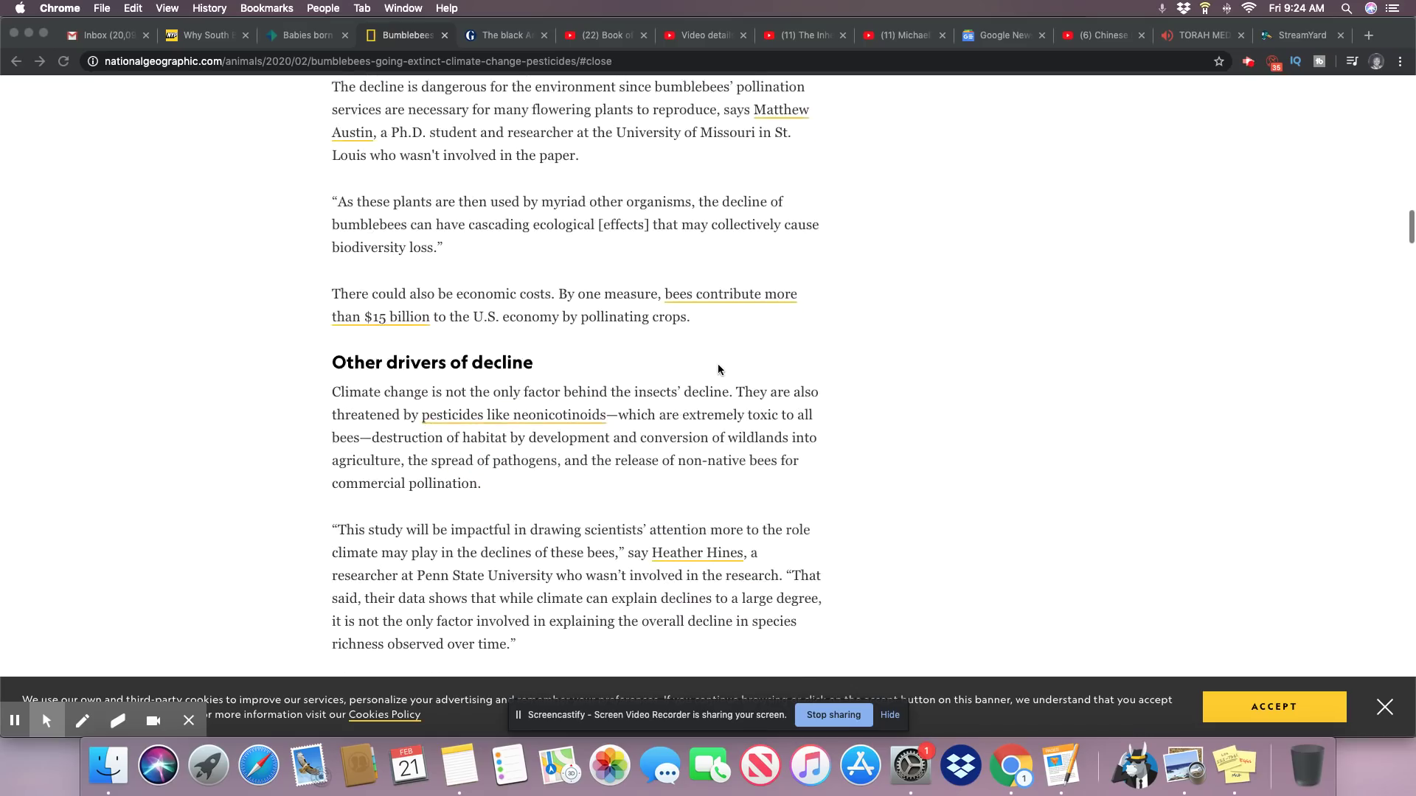
{"action": "scroll", "coordinate": [718, 364], "scroll_direction": "down", "scroll_amount": 3}
{"action": "scroll", "coordinate": [718, 364], "scroll_direction": "down", "scroll_amount": 2}
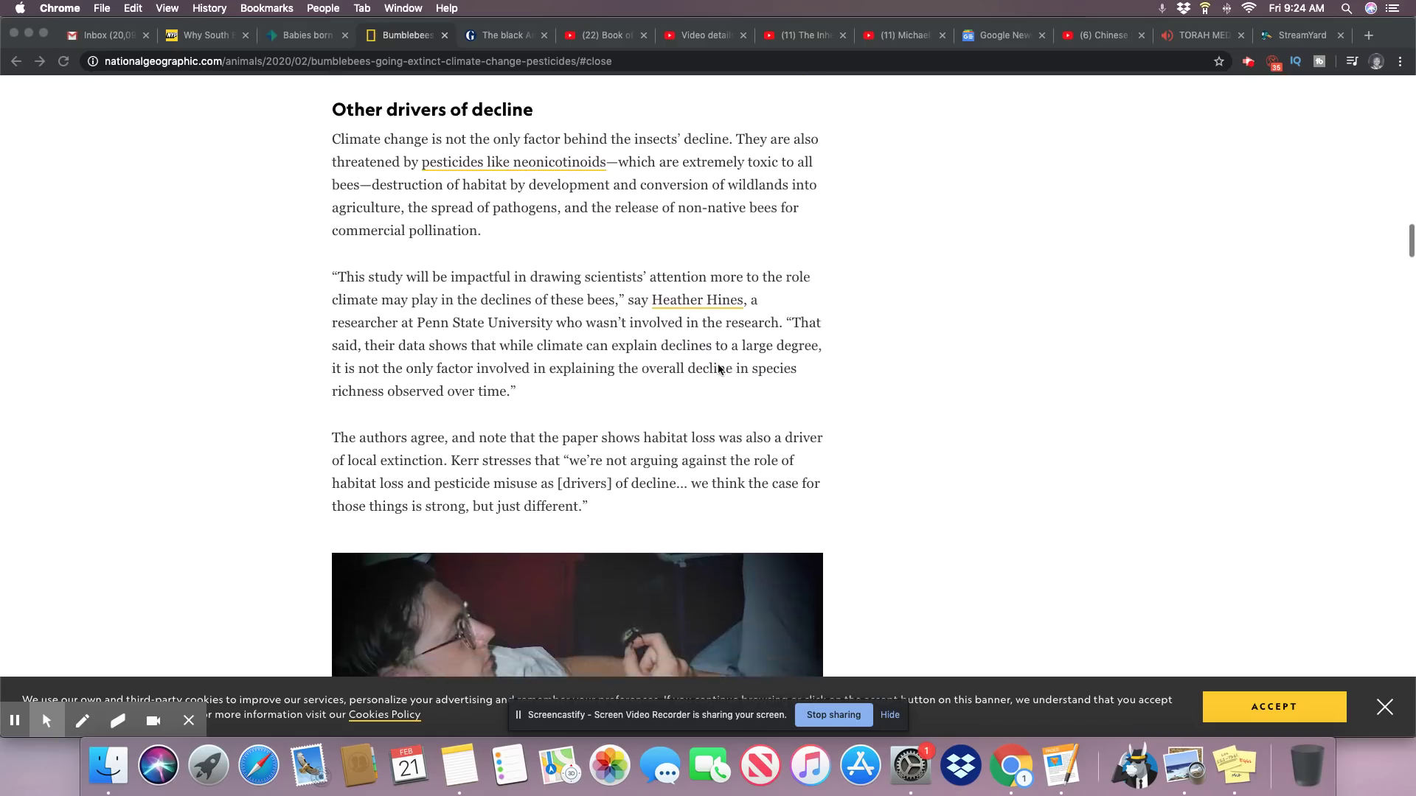
{"action": "scroll", "coordinate": [717, 365], "scroll_direction": "down", "scroll_amount": 2}
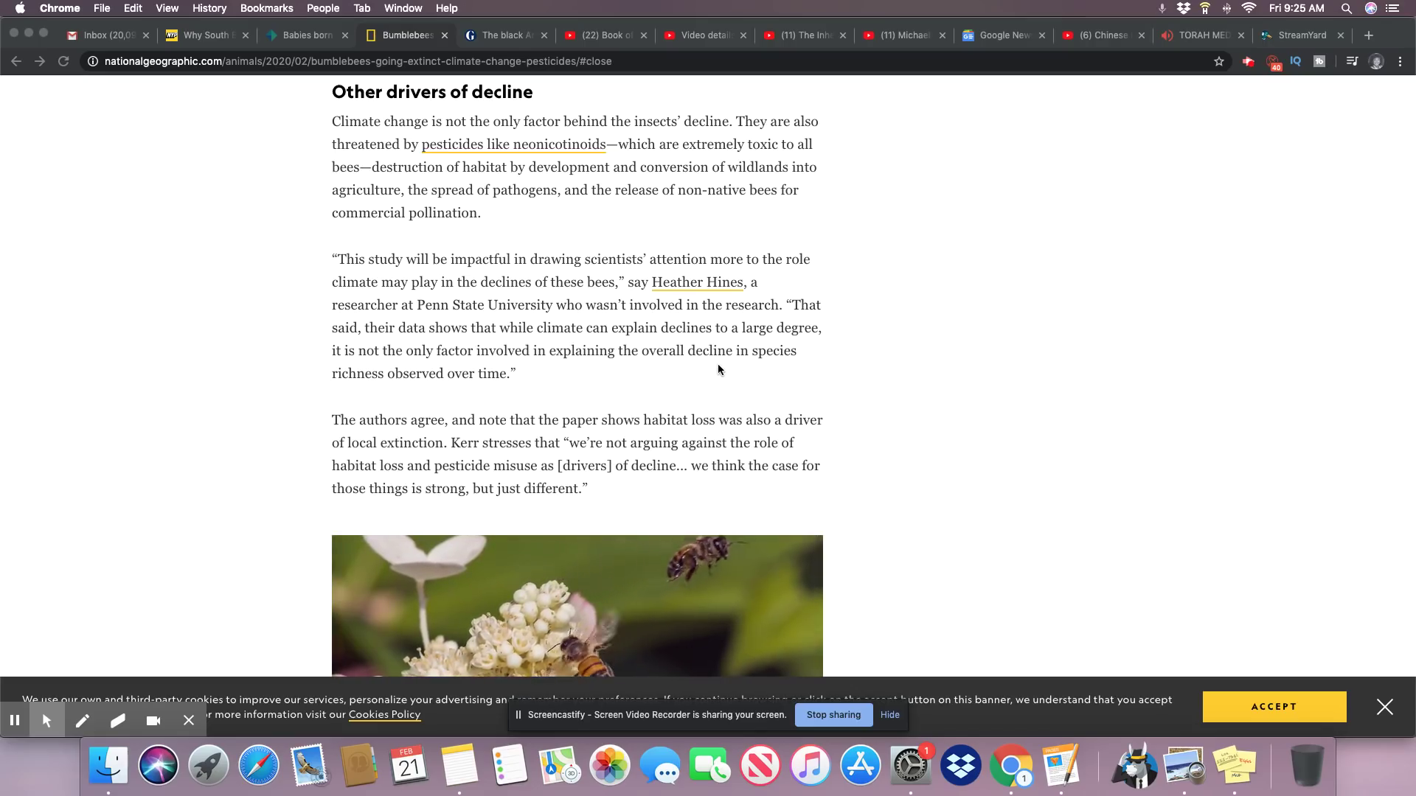
{"action": "scroll", "coordinate": [718, 364], "scroll_direction": "down", "scroll_amount": 4}
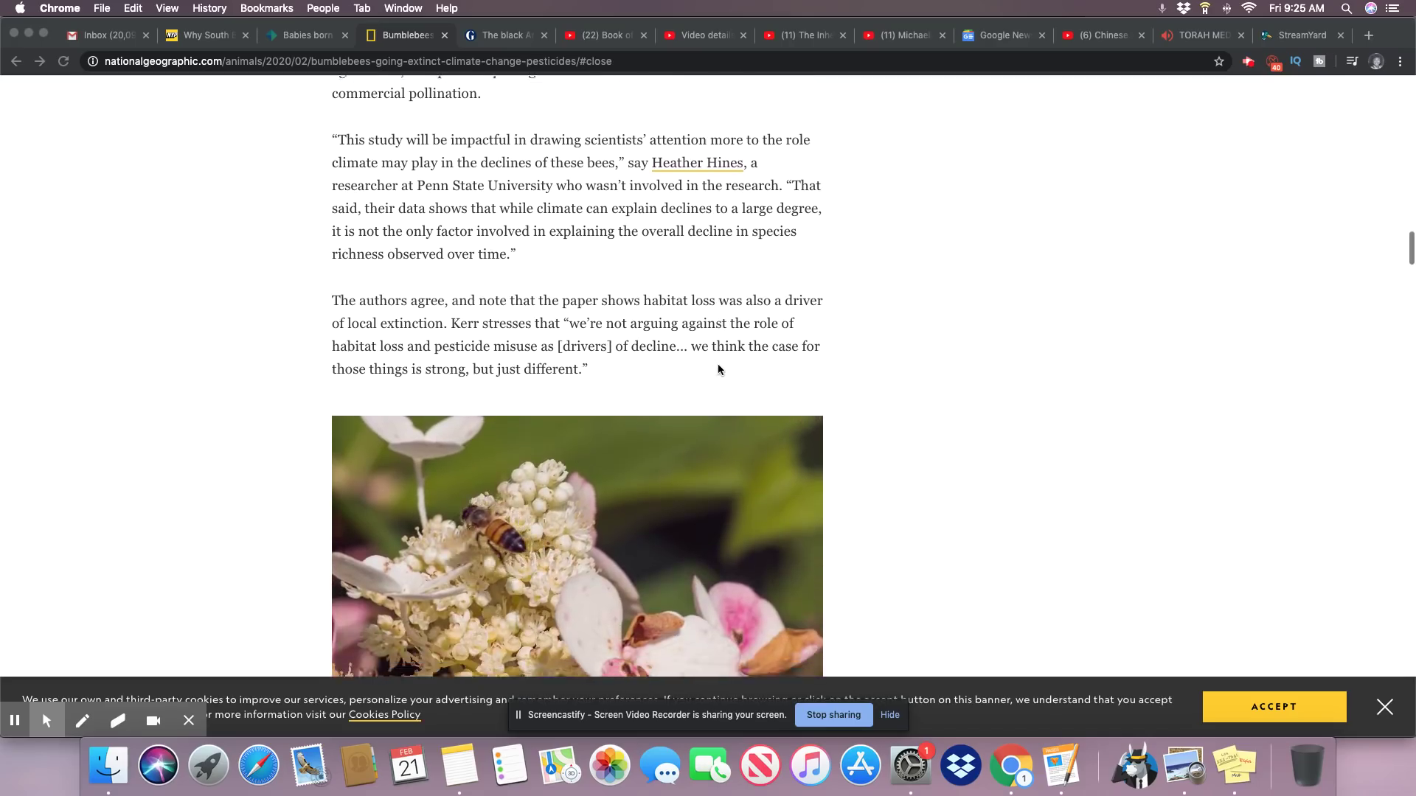
{"action": "scroll", "coordinate": [718, 364], "scroll_direction": "down", "scroll_amount": 2}
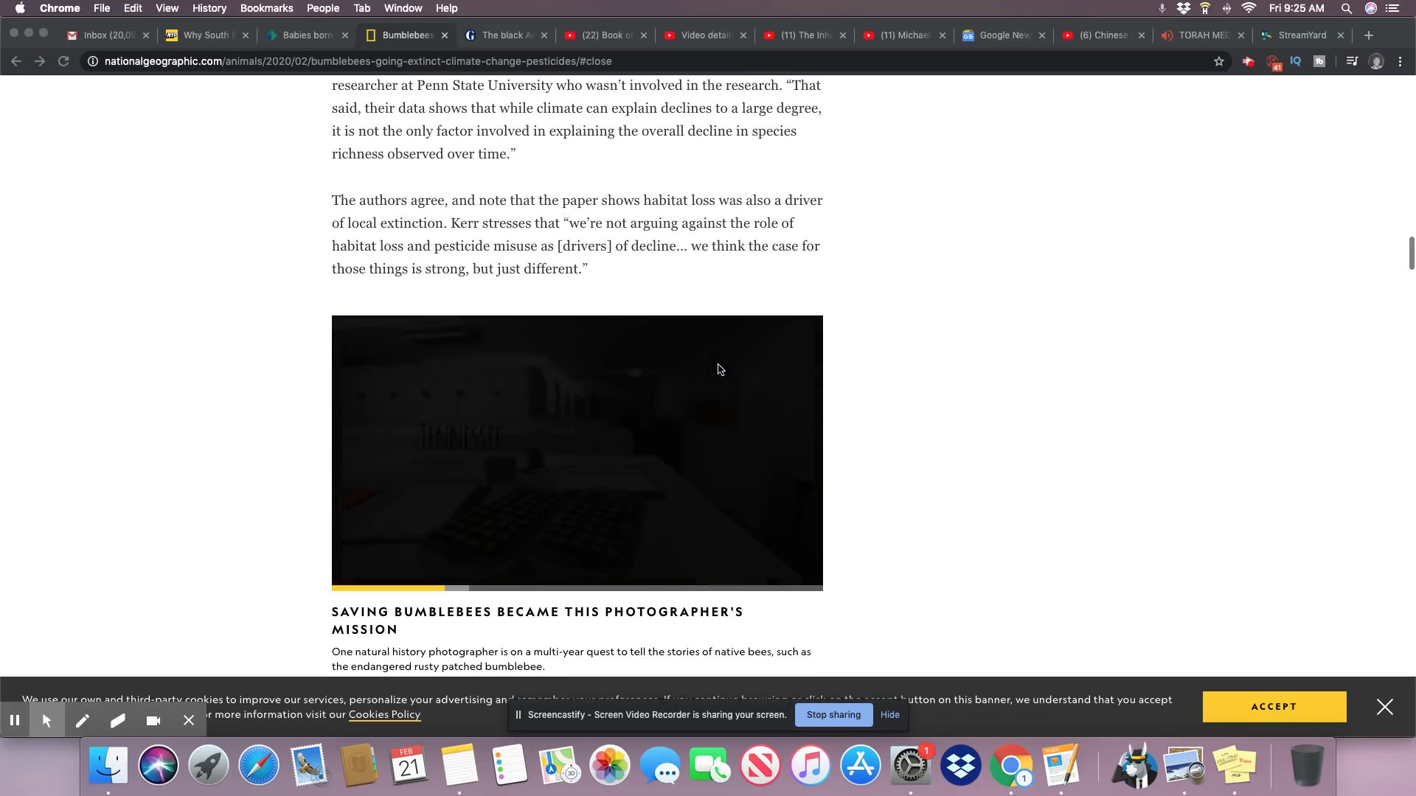
{"action": "scroll", "coordinate": [719, 365], "scroll_direction": "down", "scroll_amount": 1}
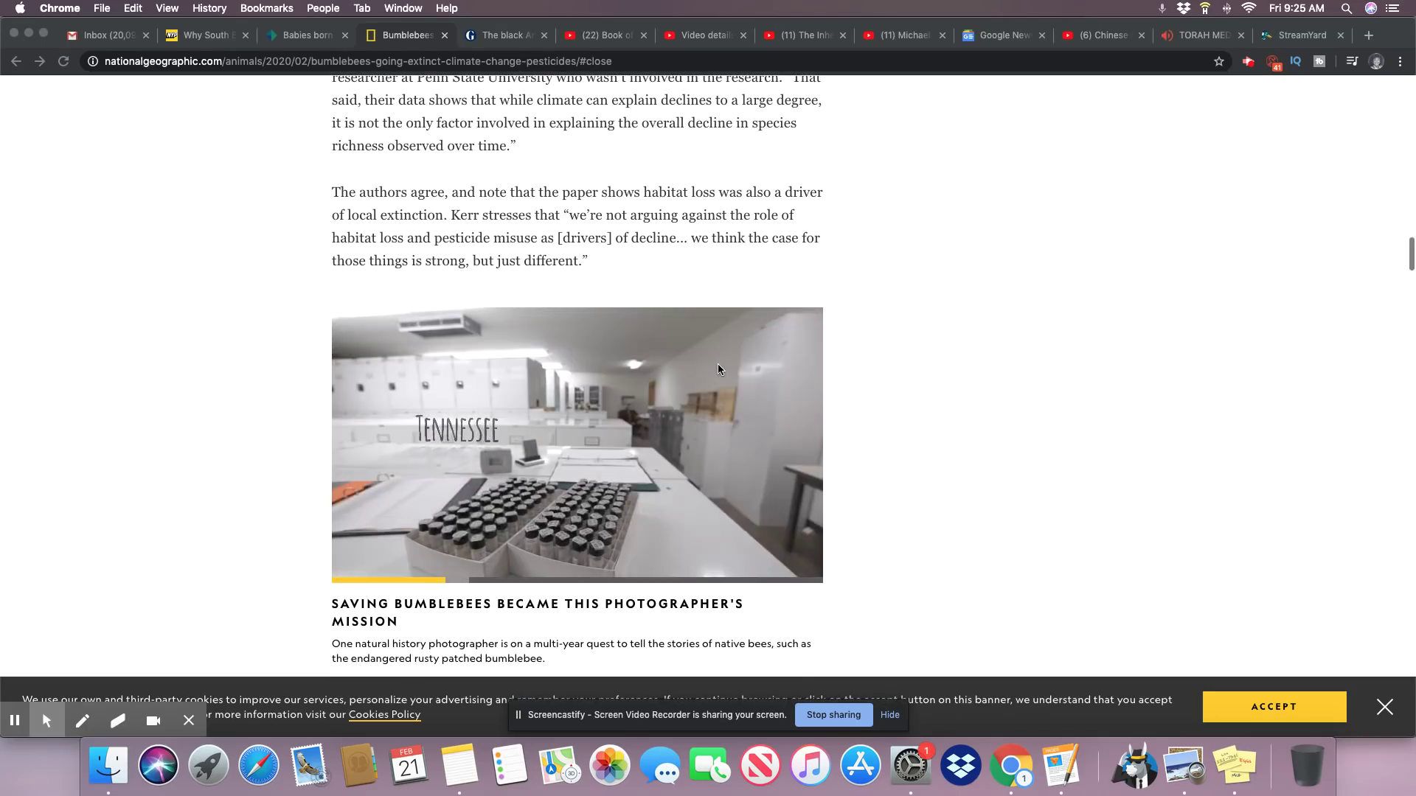
{"action": "scroll", "coordinate": [718, 364], "scroll_direction": "up", "scroll_amount": 1}
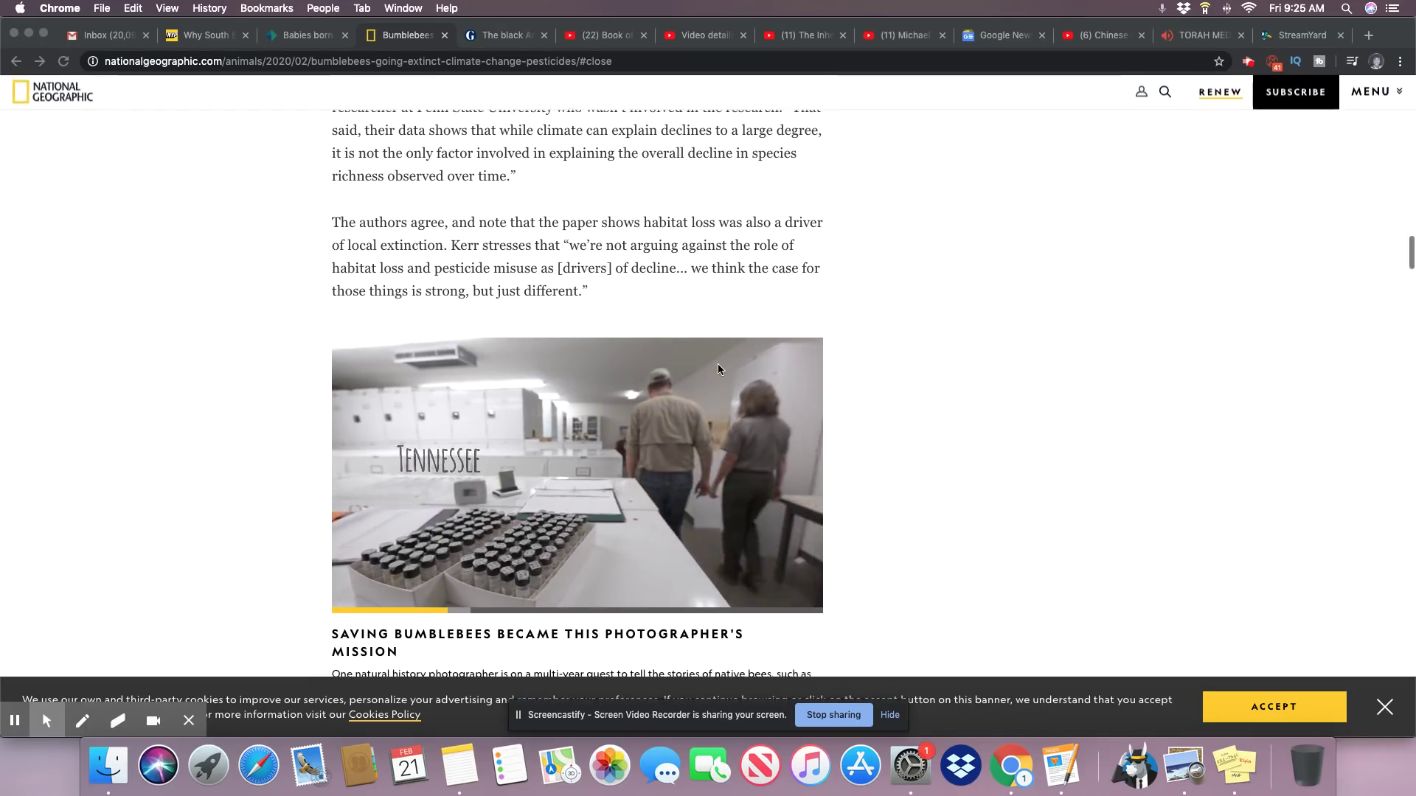
{"action": "scroll", "coordinate": [718, 364], "scroll_direction": "up", "scroll_amount": 3}
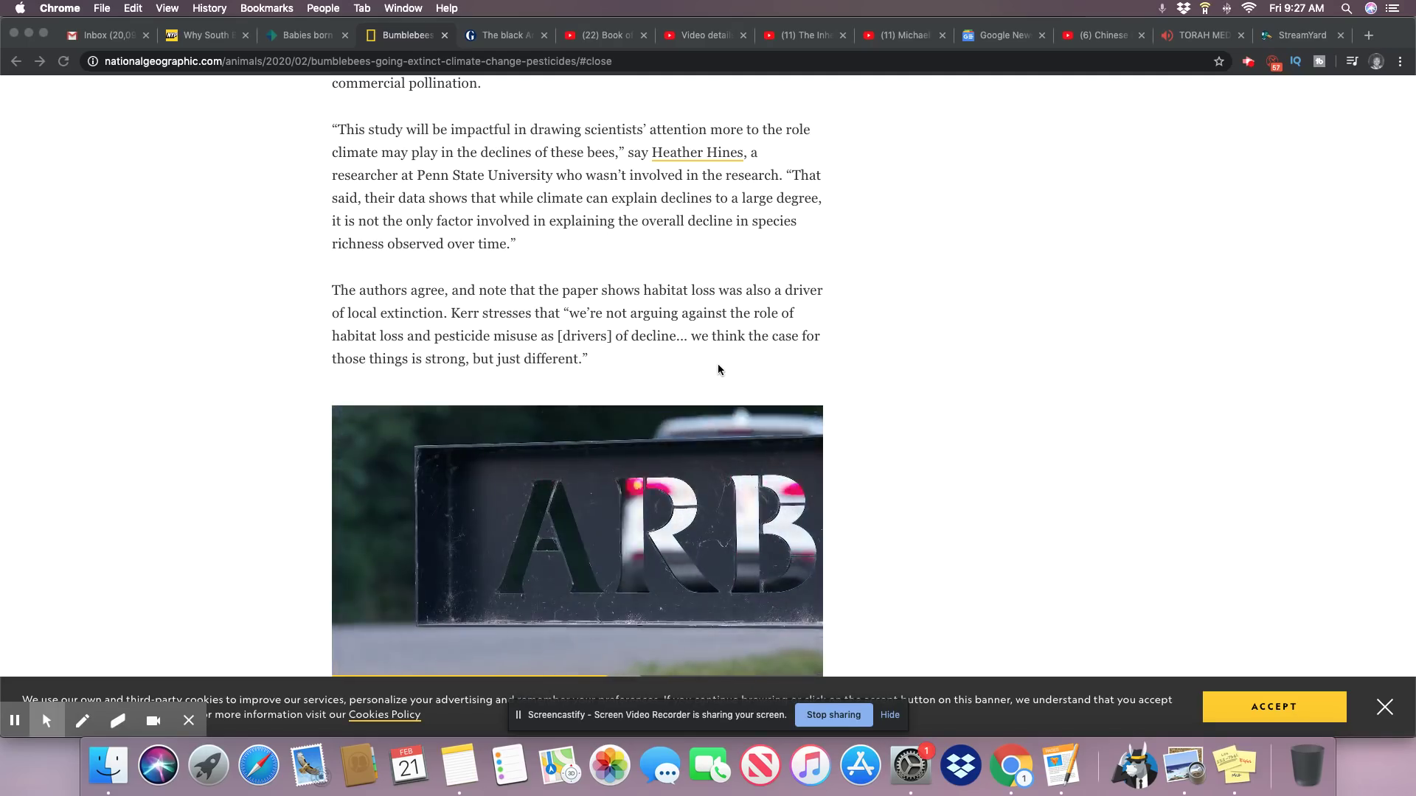
{"action": "scroll", "coordinate": [718, 365], "scroll_direction": "down", "scroll_amount": 1}
{"action": "scroll", "coordinate": [719, 365], "scroll_direction": "down", "scroll_amount": 3}
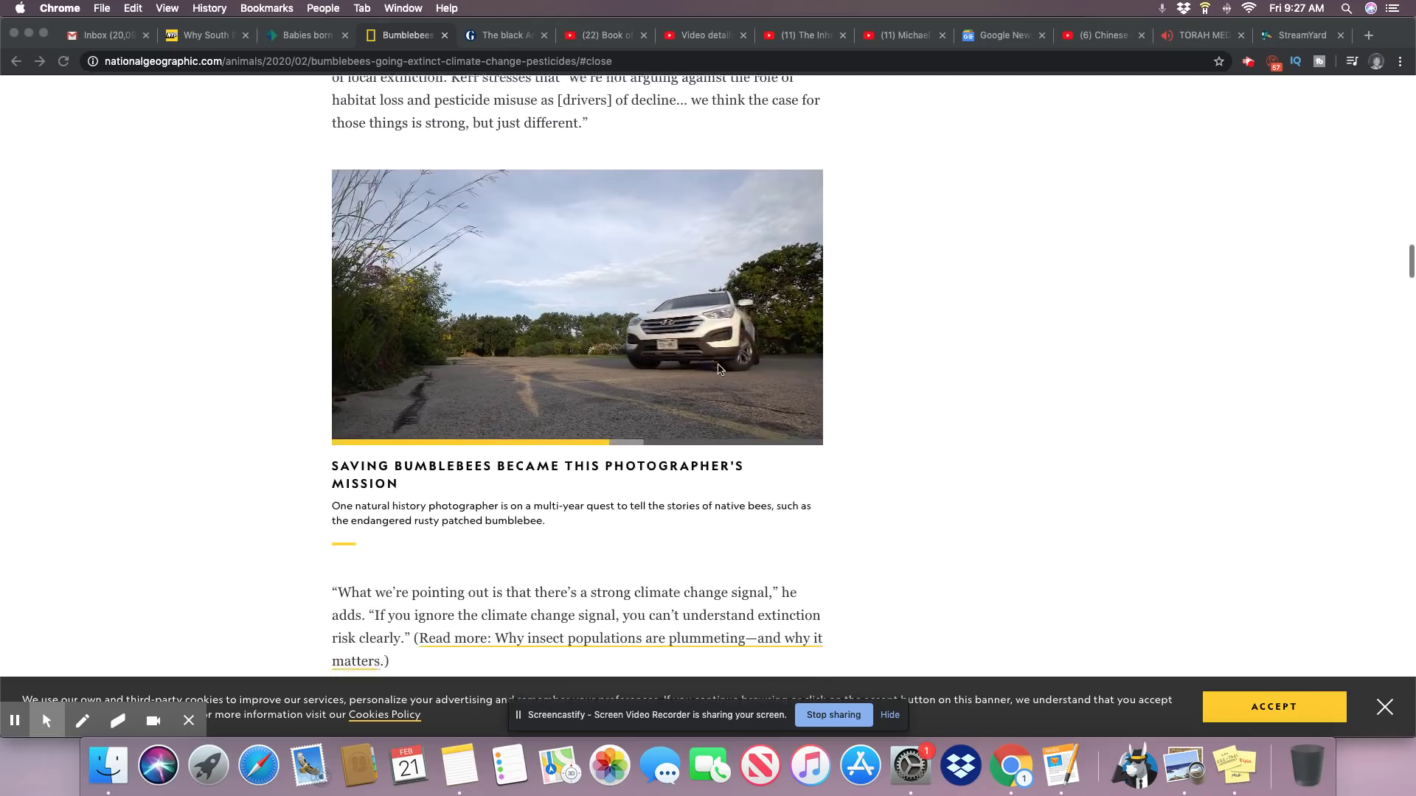
{"action": "scroll", "coordinate": [717, 364], "scroll_direction": "down", "scroll_amount": 3}
{"action": "scroll", "coordinate": [718, 364], "scroll_direction": "down", "scroll_amount": 3}
{"action": "scroll", "coordinate": [718, 364], "scroll_direction": "down", "scroll_amount": 2}
{"action": "scroll", "coordinate": [718, 364], "scroll_direction": "down", "scroll_amount": 3}
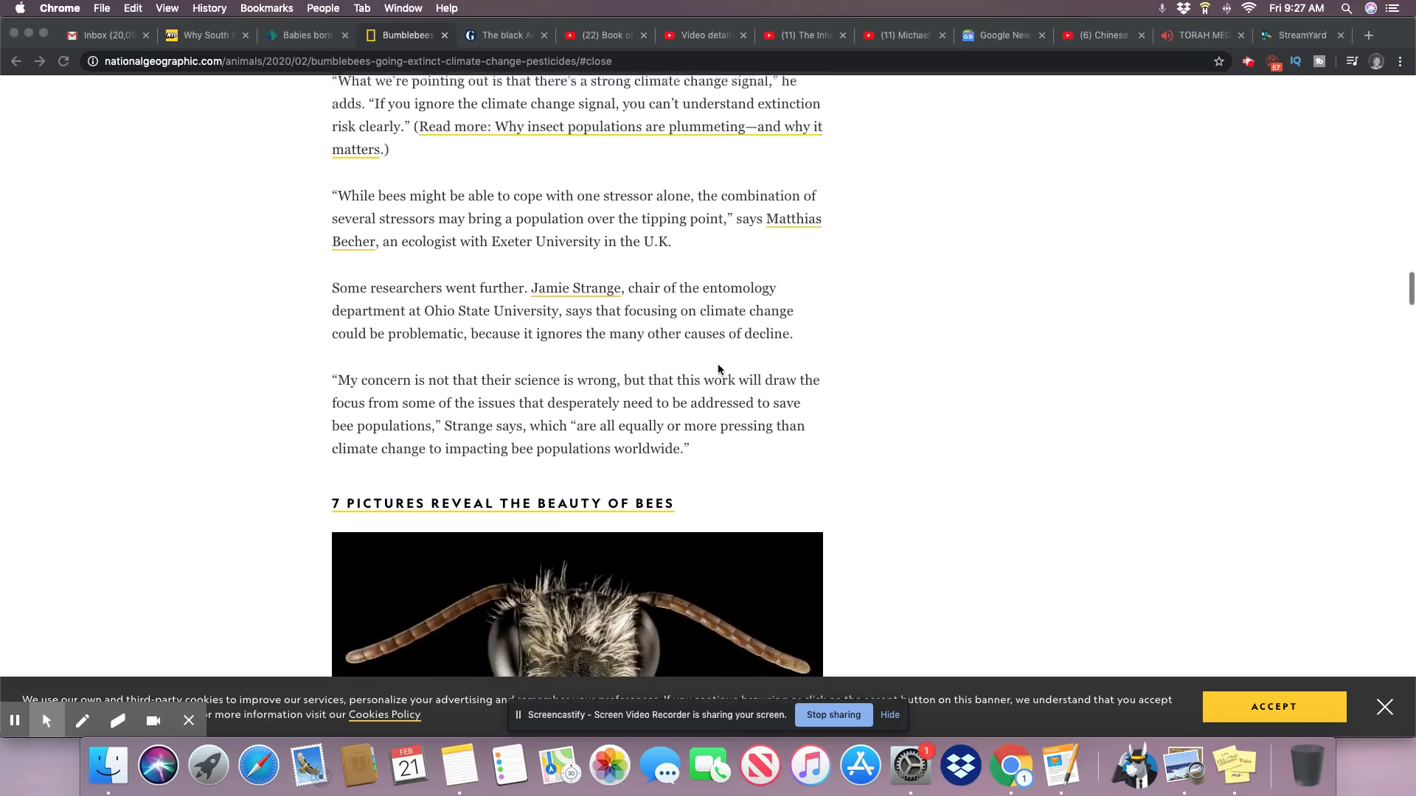
{"action": "scroll", "coordinate": [718, 364], "scroll_direction": "down", "scroll_amount": 3}
{"action": "scroll", "coordinate": [718, 364], "scroll_direction": "down", "scroll_amount": 2}
{"action": "scroll", "coordinate": [718, 368], "scroll_direction": "down", "scroll_amount": 2}
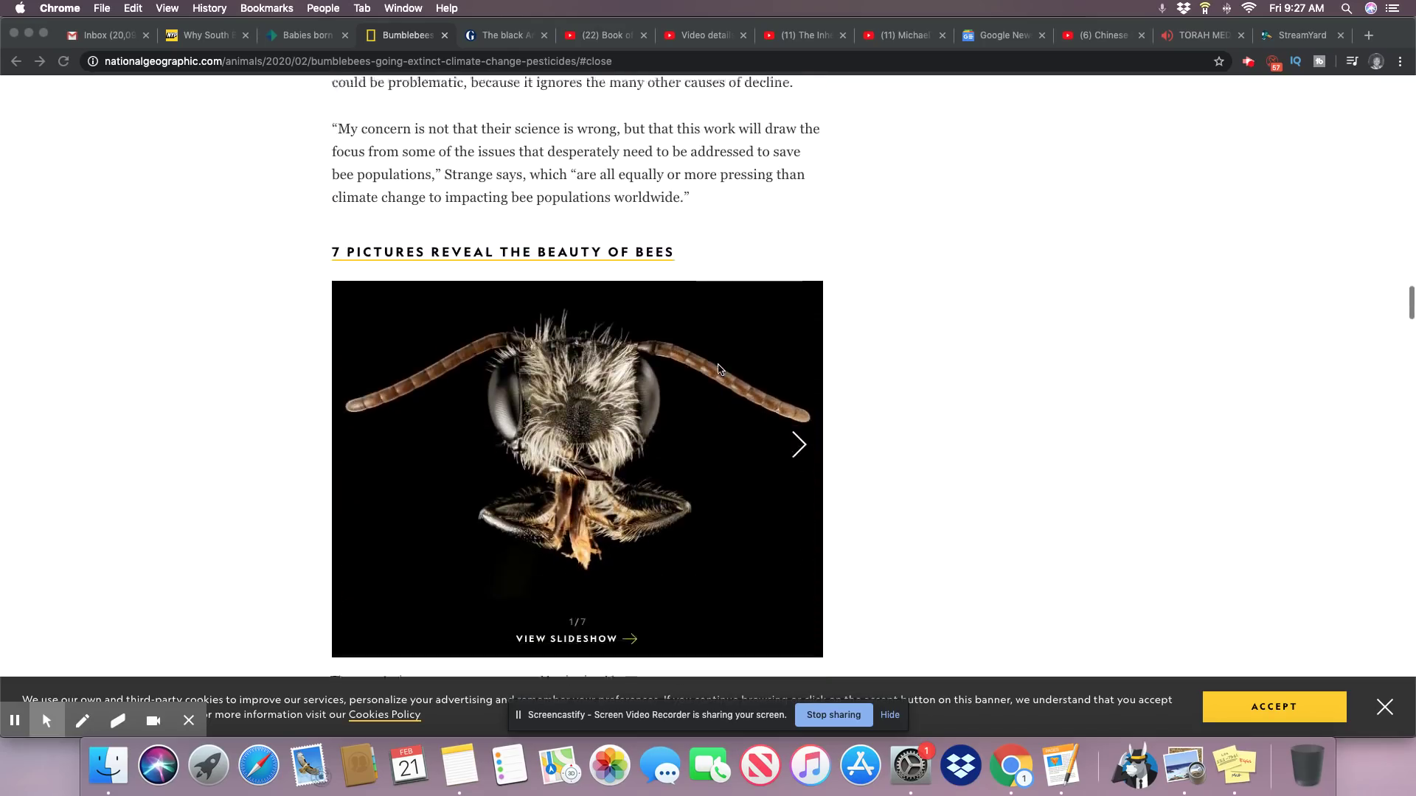
{"action": "scroll", "coordinate": [718, 368], "scroll_direction": "down", "scroll_amount": 1}
{"action": "scroll", "coordinate": [718, 368], "scroll_direction": "down", "scroll_amount": 1}
{"action": "scroll", "coordinate": [719, 369], "scroll_direction": "up", "scroll_amount": 3}
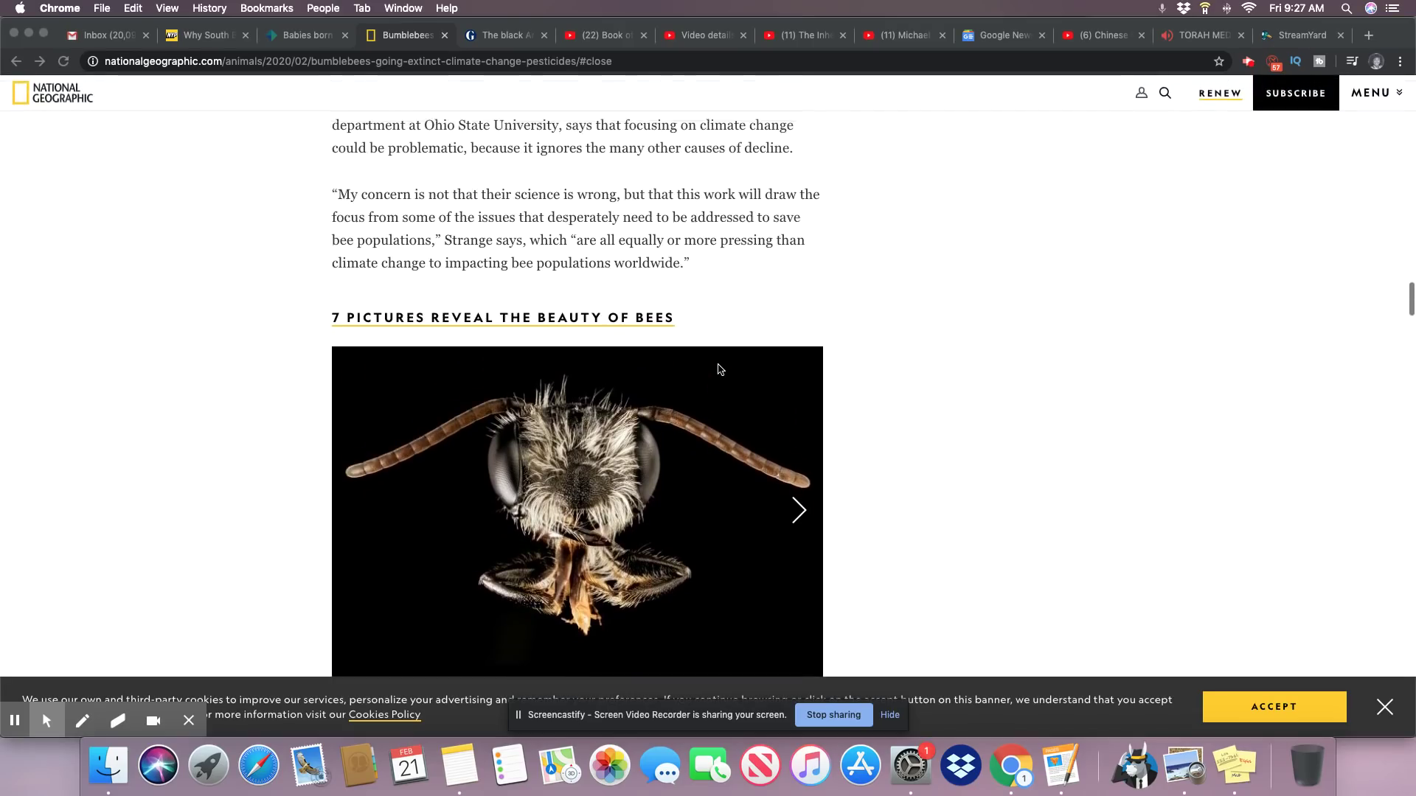
{"action": "scroll", "coordinate": [717, 368], "scroll_direction": "up", "scroll_amount": 1}
{"action": "scroll", "coordinate": [717, 369], "scroll_direction": "up", "scroll_amount": 2}
{"action": "scroll", "coordinate": [718, 369], "scroll_direction": "up", "scroll_amount": 2}
{"action": "scroll", "coordinate": [718, 368], "scroll_direction": "up", "scroll_amount": 2}
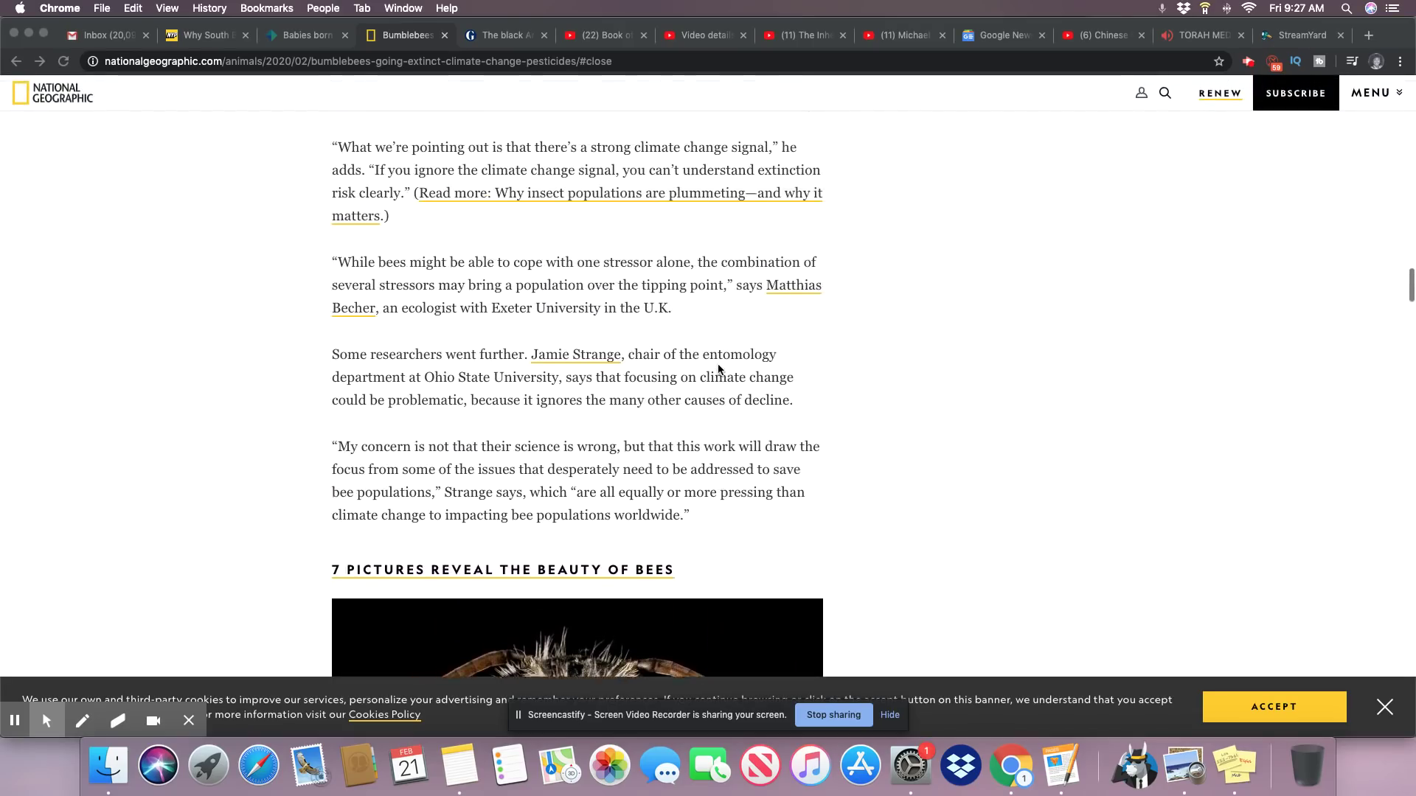
{"action": "scroll", "coordinate": [718, 368], "scroll_direction": "up", "scroll_amount": 2}
{"action": "scroll", "coordinate": [719, 369], "scroll_direction": "up", "scroll_amount": 2}
{"action": "scroll", "coordinate": [717, 369], "scroll_direction": "up", "scroll_amount": 1}
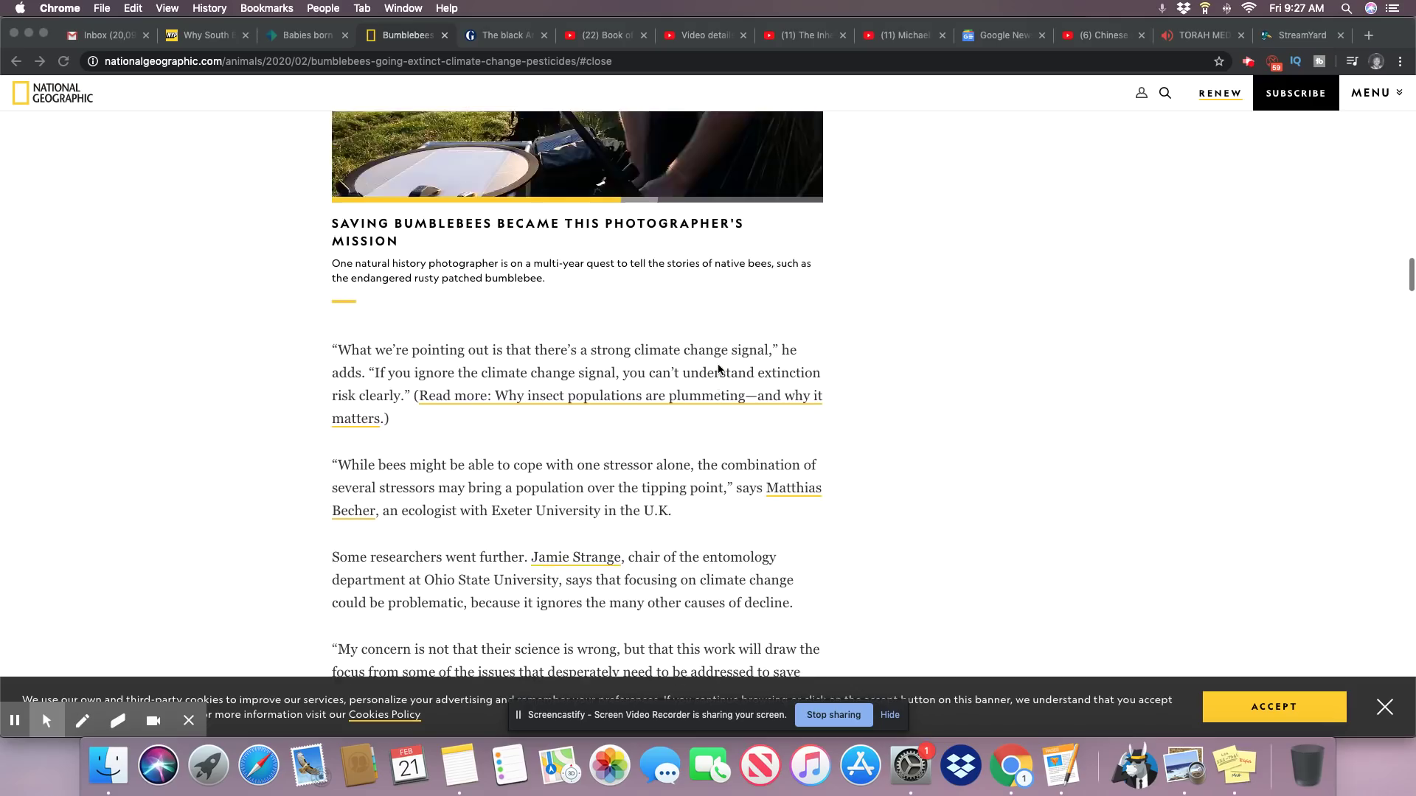
{"action": "scroll", "coordinate": [718, 369], "scroll_direction": "up", "scroll_amount": 2}
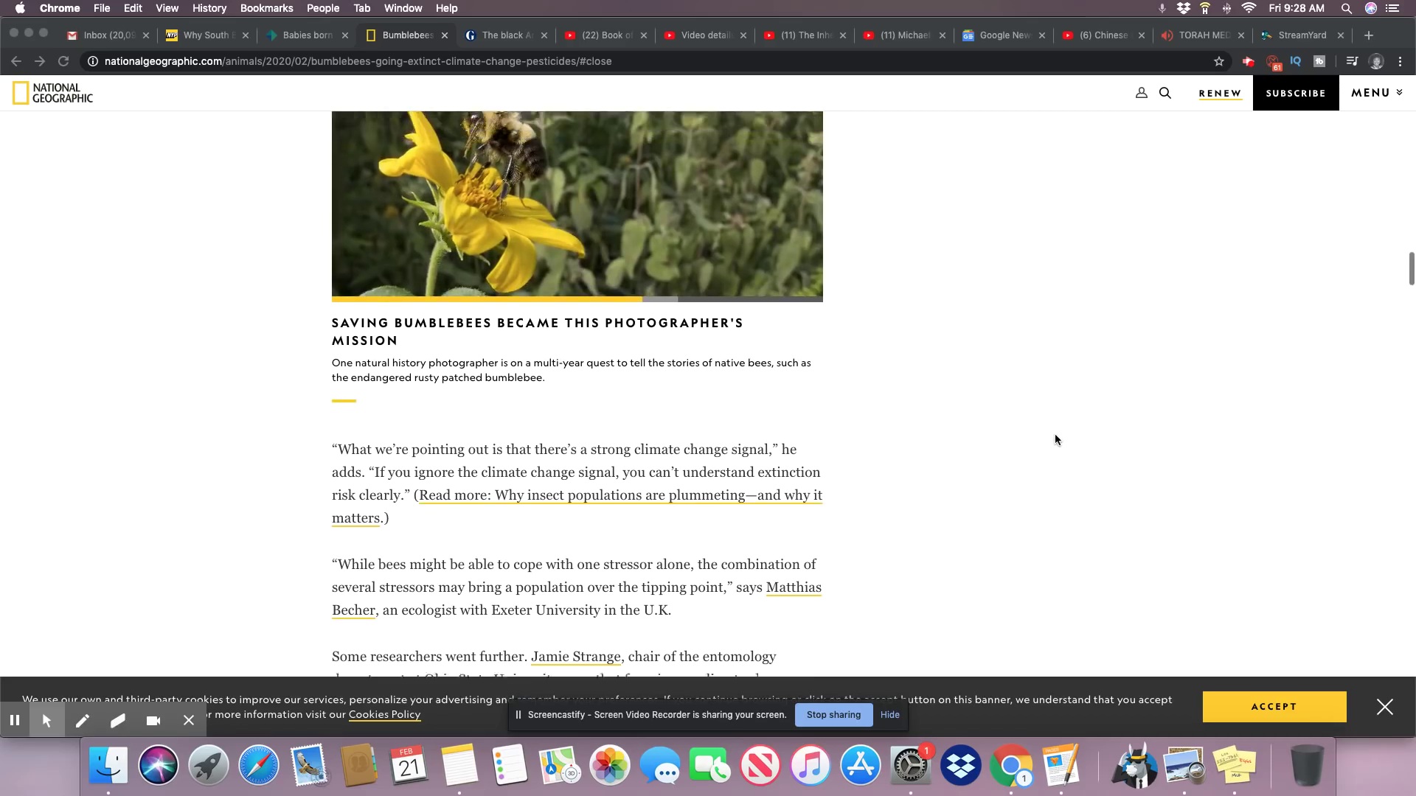
{"action": "scroll", "coordinate": [1054, 434], "scroll_direction": "up", "scroll_amount": 5}
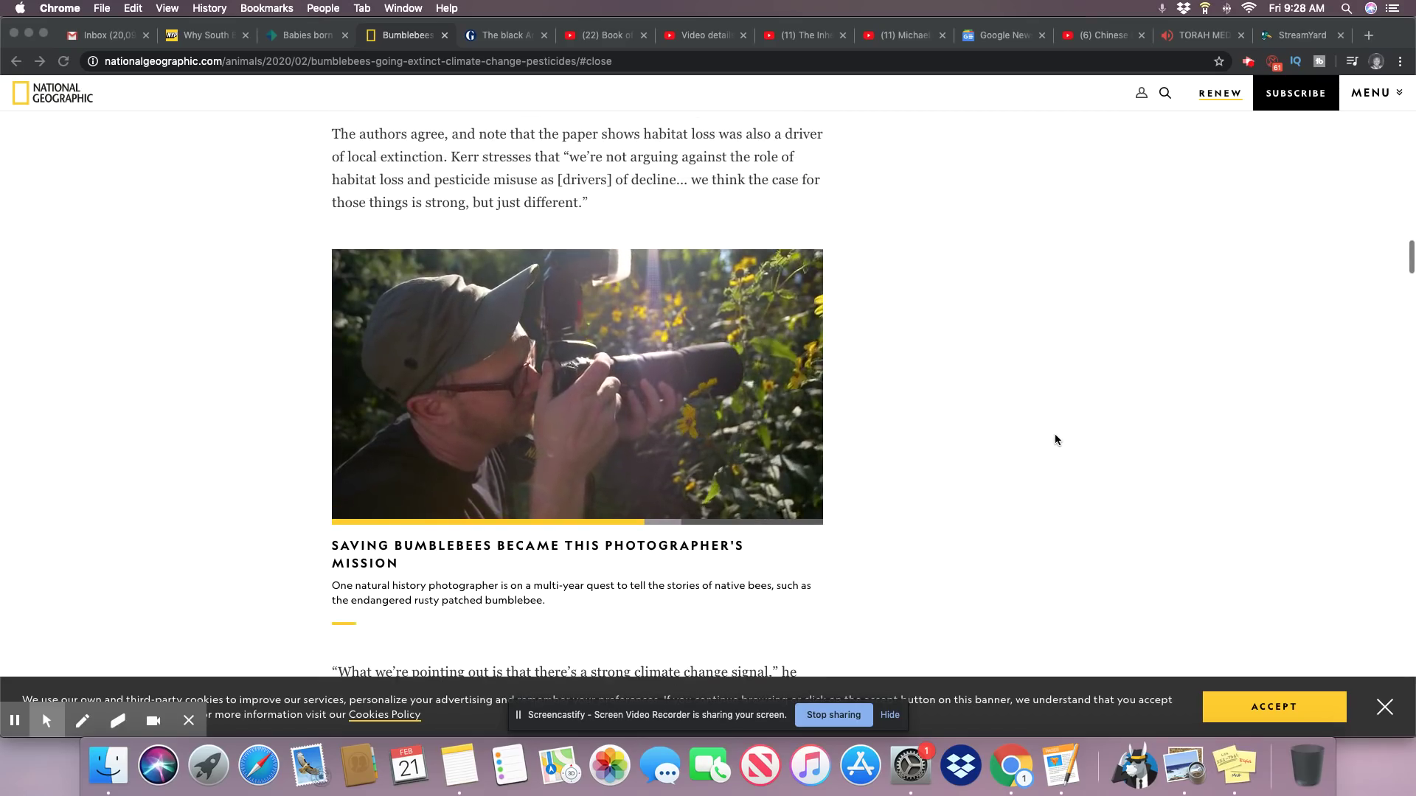
{"action": "scroll", "coordinate": [1054, 433], "scroll_direction": "up", "scroll_amount": 3}
{"action": "scroll", "coordinate": [1055, 434], "scroll_direction": "up", "scroll_amount": 4}
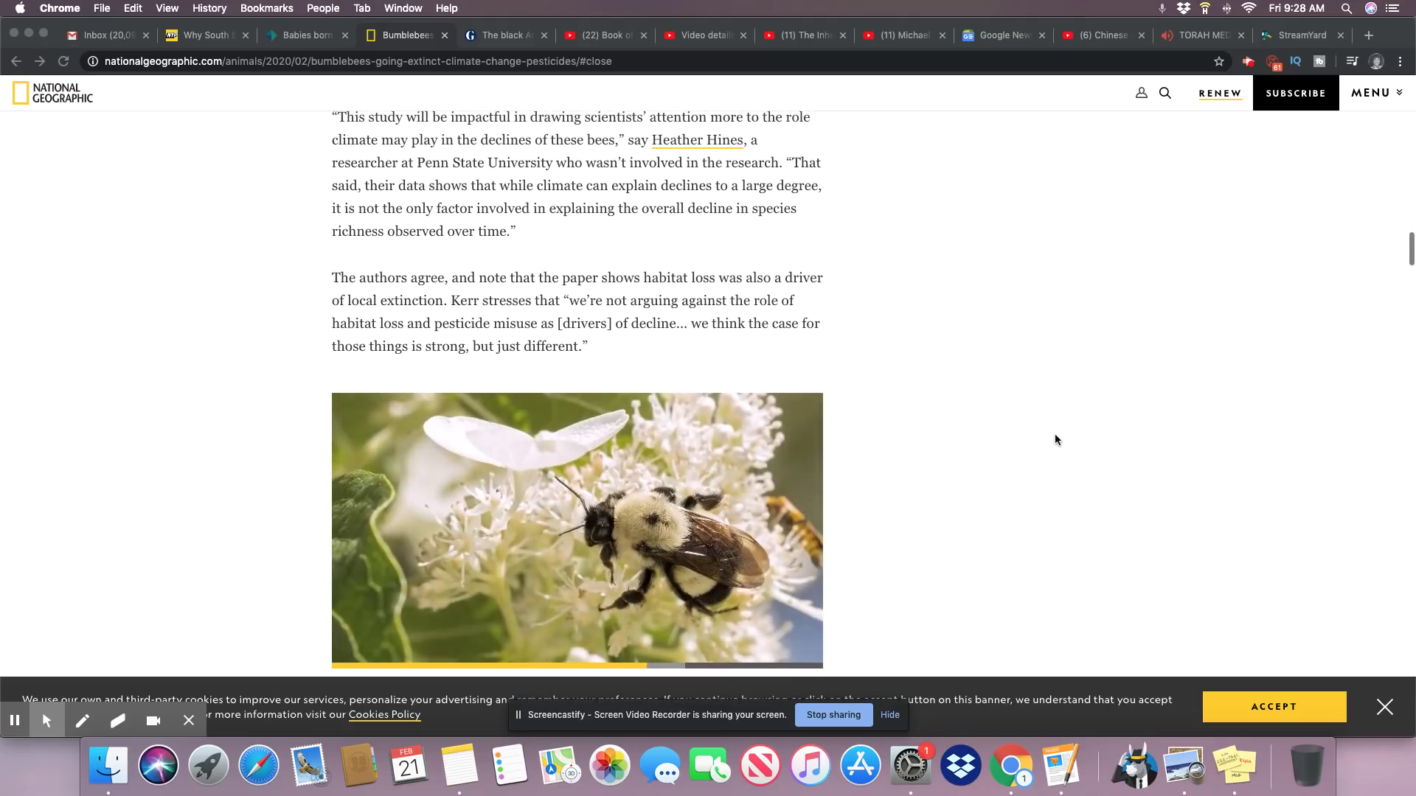
{"action": "scroll", "coordinate": [1054, 434], "scroll_direction": "up", "scroll_amount": 4}
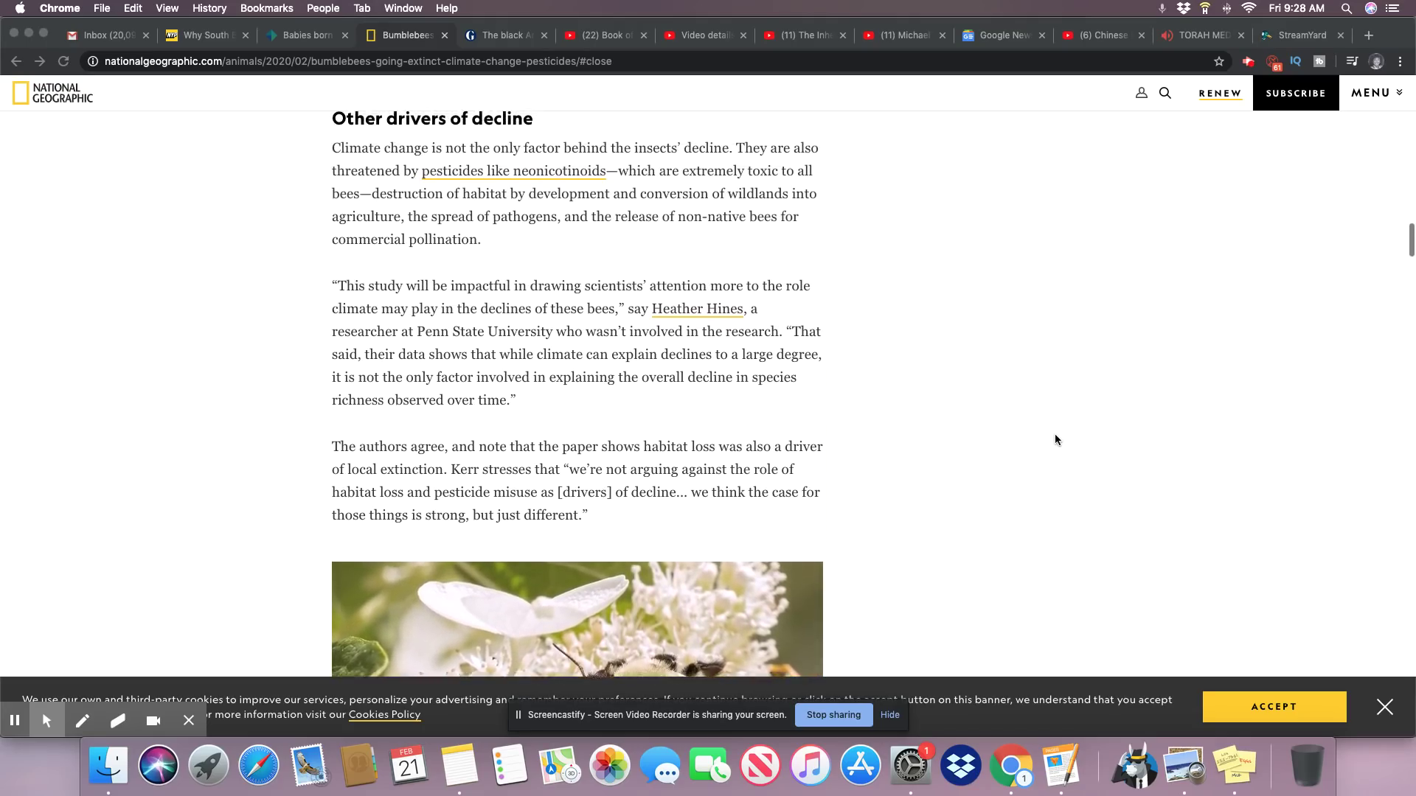
{"action": "scroll", "coordinate": [1054, 433], "scroll_direction": "up", "scroll_amount": 2}
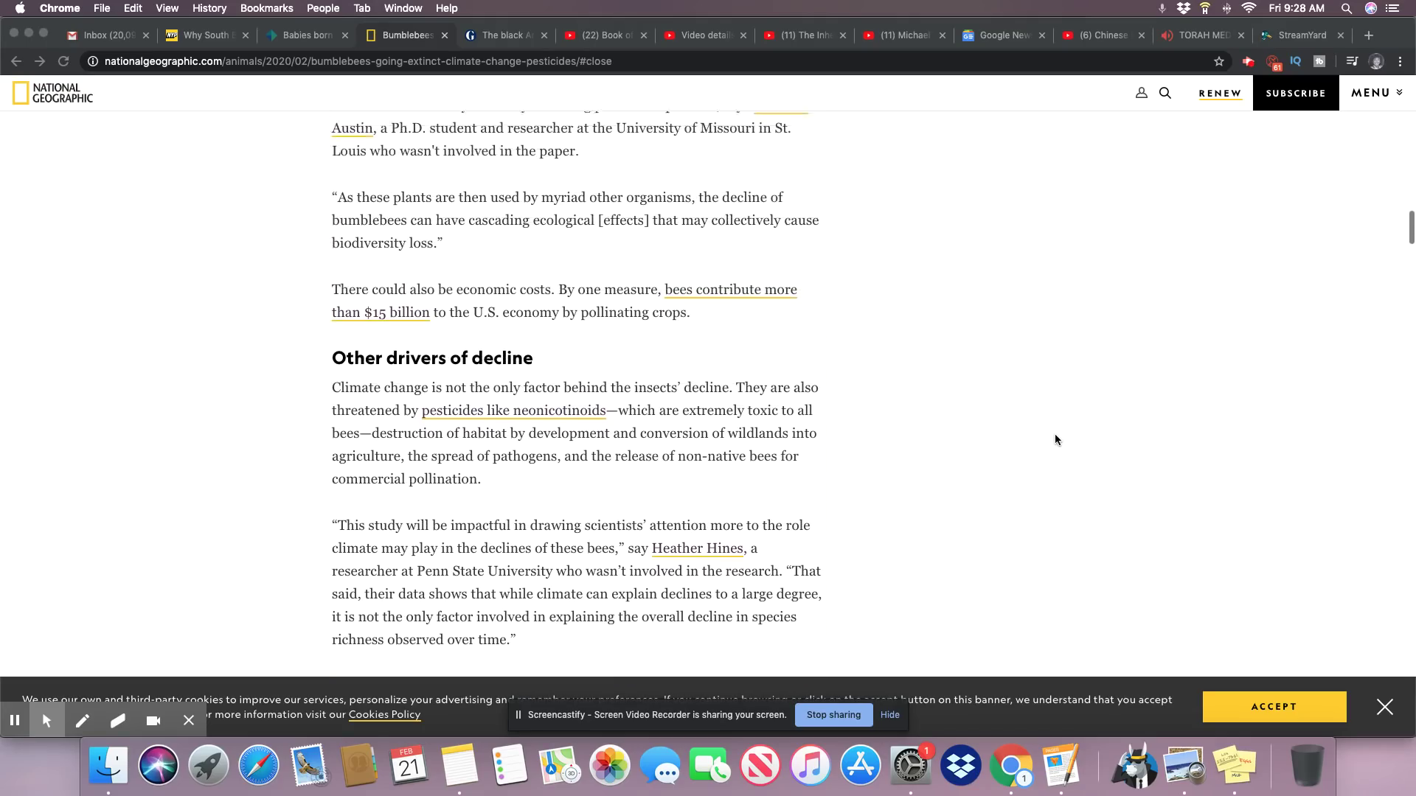
{"action": "scroll", "coordinate": [1054, 434], "scroll_direction": "up", "scroll_amount": 2}
{"action": "scroll", "coordinate": [1055, 434], "scroll_direction": "up", "scroll_amount": 1}
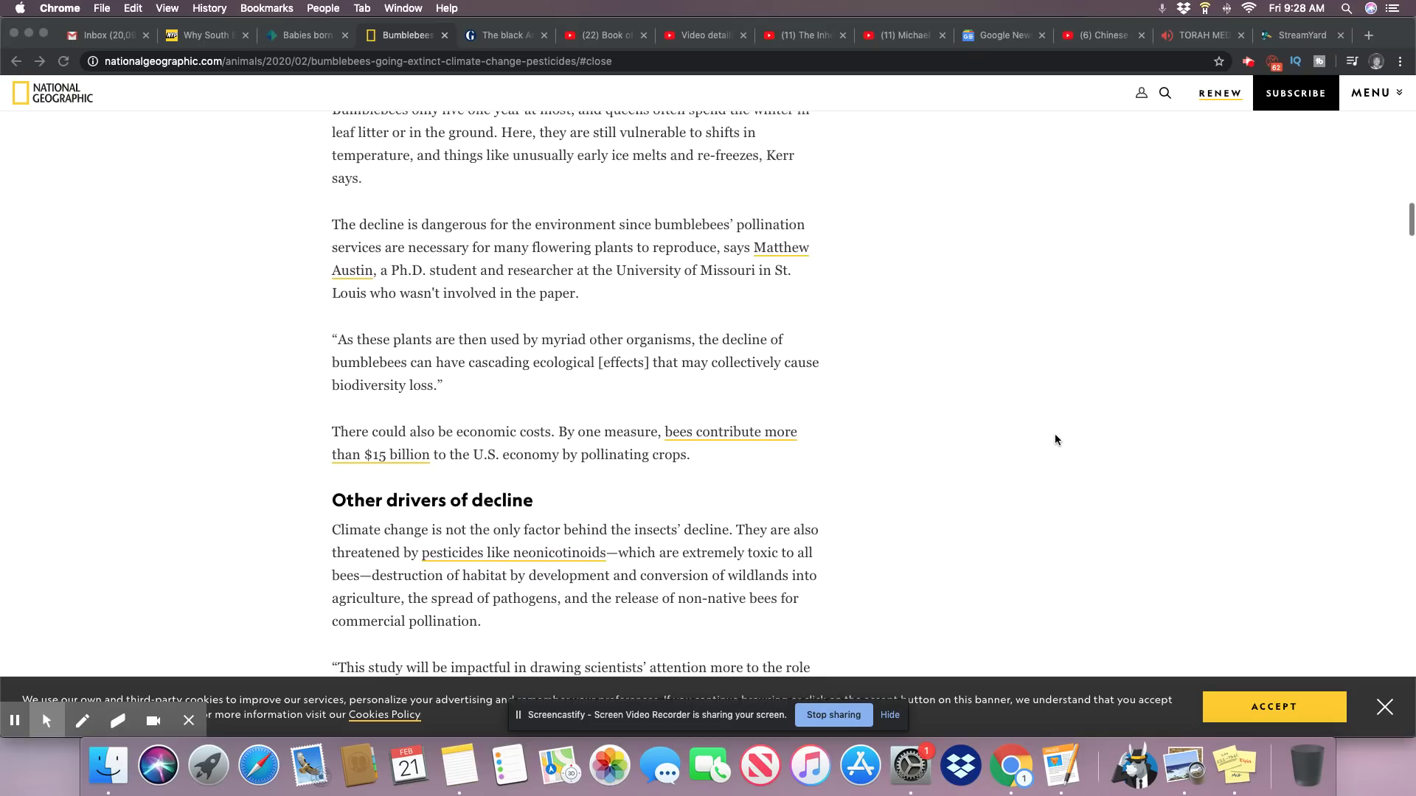
{"action": "scroll", "coordinate": [1054, 435], "scroll_direction": "up", "scroll_amount": 1}
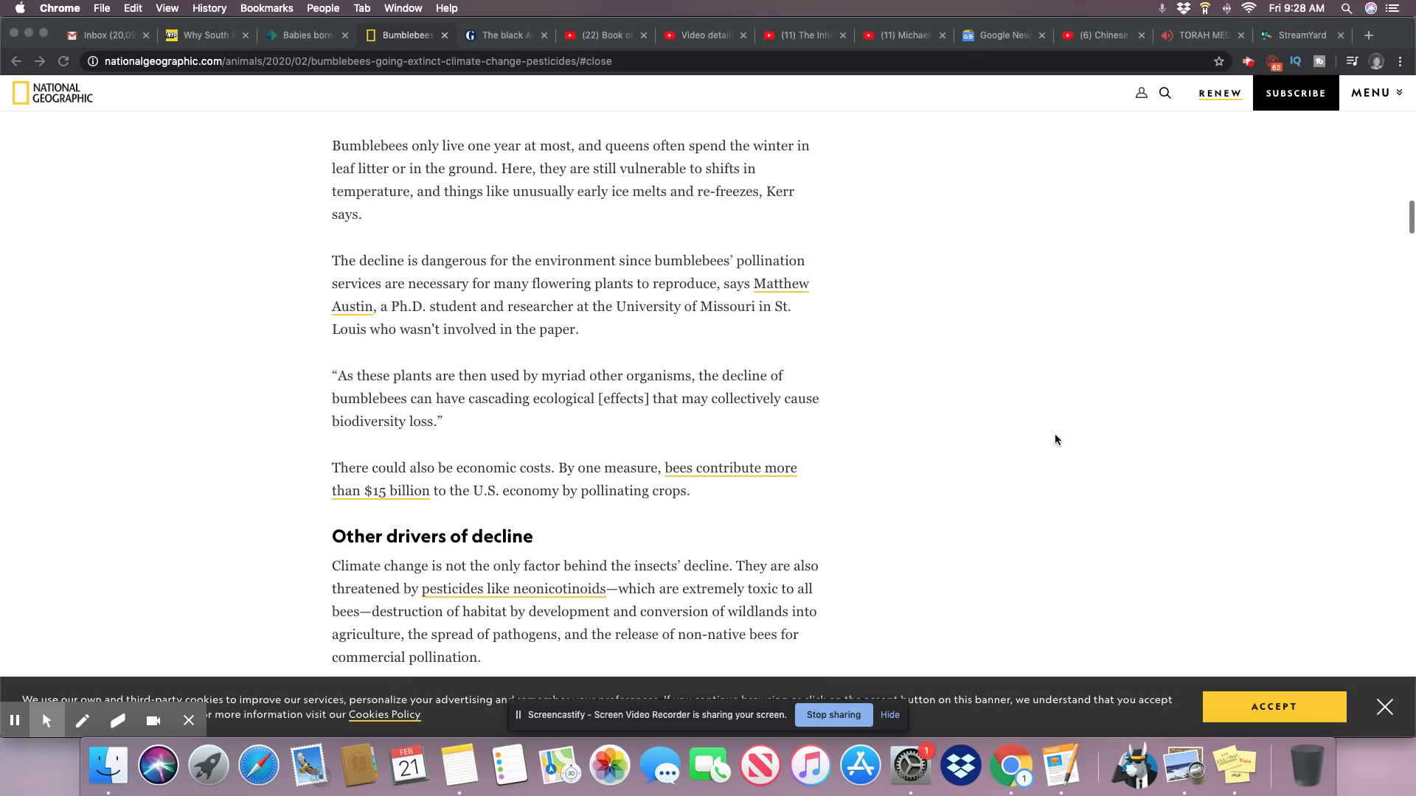
{"action": "scroll", "coordinate": [1055, 434], "scroll_direction": "up", "scroll_amount": 2}
{"action": "scroll", "coordinate": [1054, 434], "scroll_direction": "up", "scroll_amount": 1}
{"action": "scroll", "coordinate": [1053, 433], "scroll_direction": "up", "scroll_amount": 1}
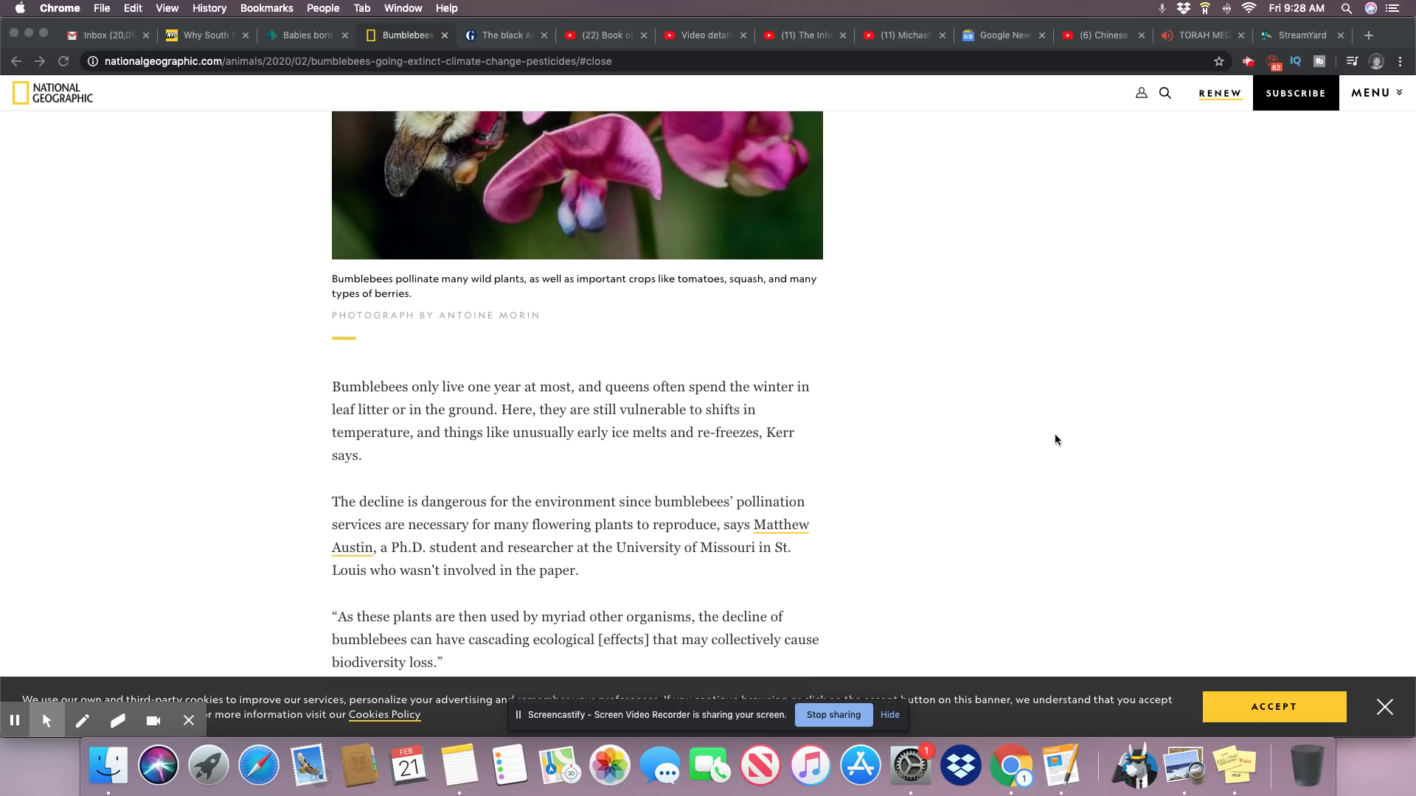
{"action": "scroll", "coordinate": [1054, 434], "scroll_direction": "up", "scroll_amount": 2}
{"action": "scroll", "coordinate": [1054, 433], "scroll_direction": "up", "scroll_amount": 1}
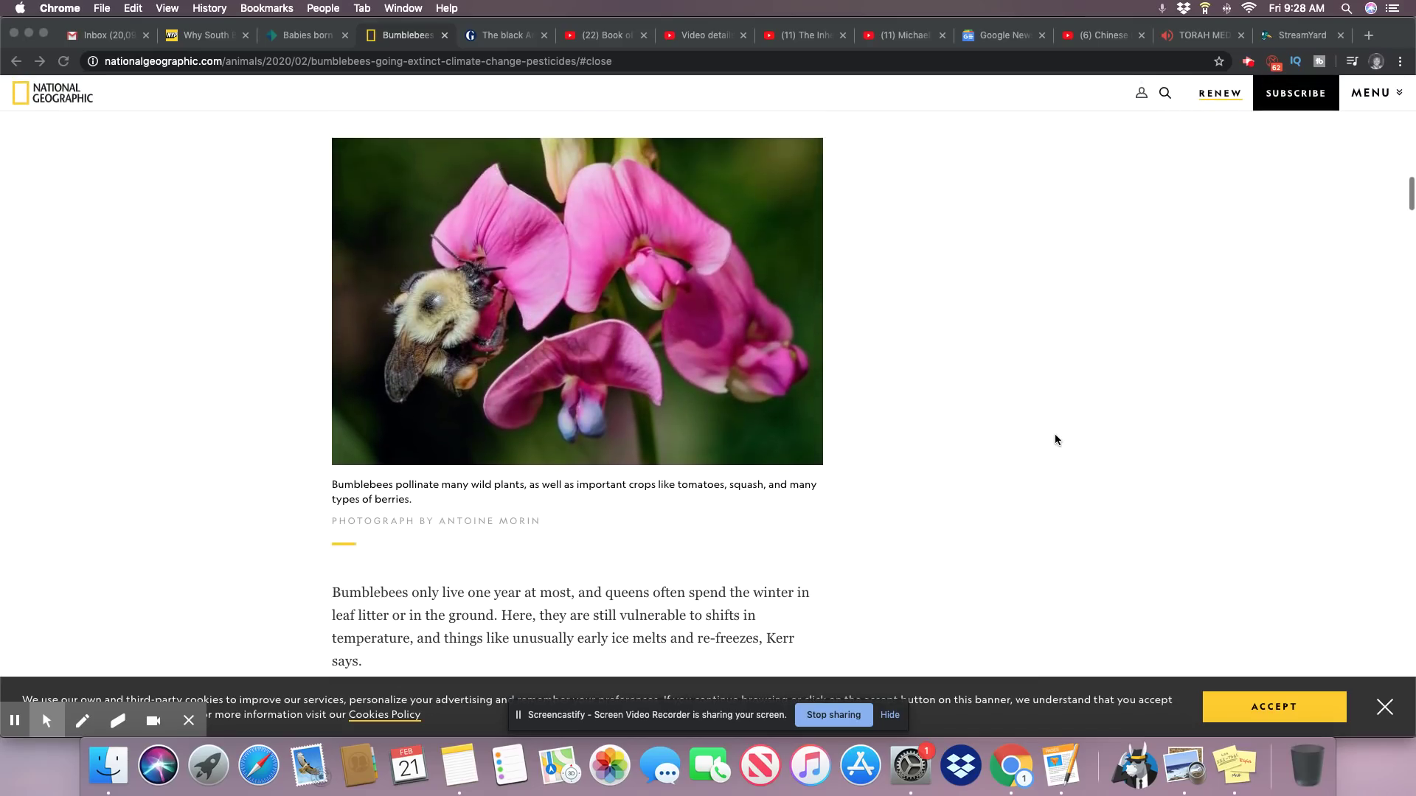
{"action": "scroll", "coordinate": [1055, 433], "scroll_direction": "up", "scroll_amount": 1}
{"action": "scroll", "coordinate": [1055, 435], "scroll_direction": "up", "scroll_amount": 1}
{"action": "scroll", "coordinate": [1054, 433], "scroll_direction": "up", "scroll_amount": 1}
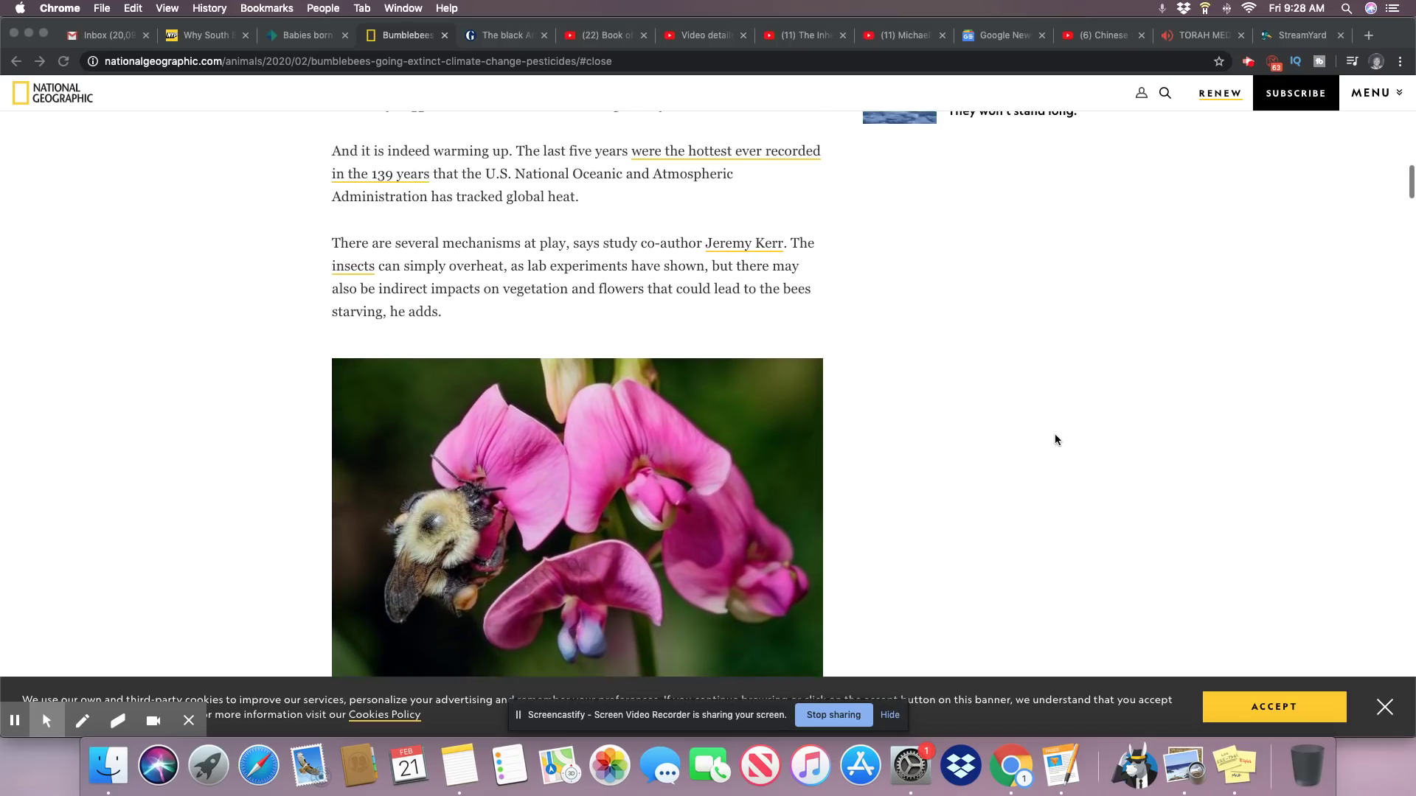
{"action": "scroll", "coordinate": [1054, 434], "scroll_direction": "up", "scroll_amount": 1}
{"action": "scroll", "coordinate": [1054, 434], "scroll_direction": "up", "scroll_amount": 1}
{"action": "scroll", "coordinate": [1054, 433], "scroll_direction": "up", "scroll_amount": 1}
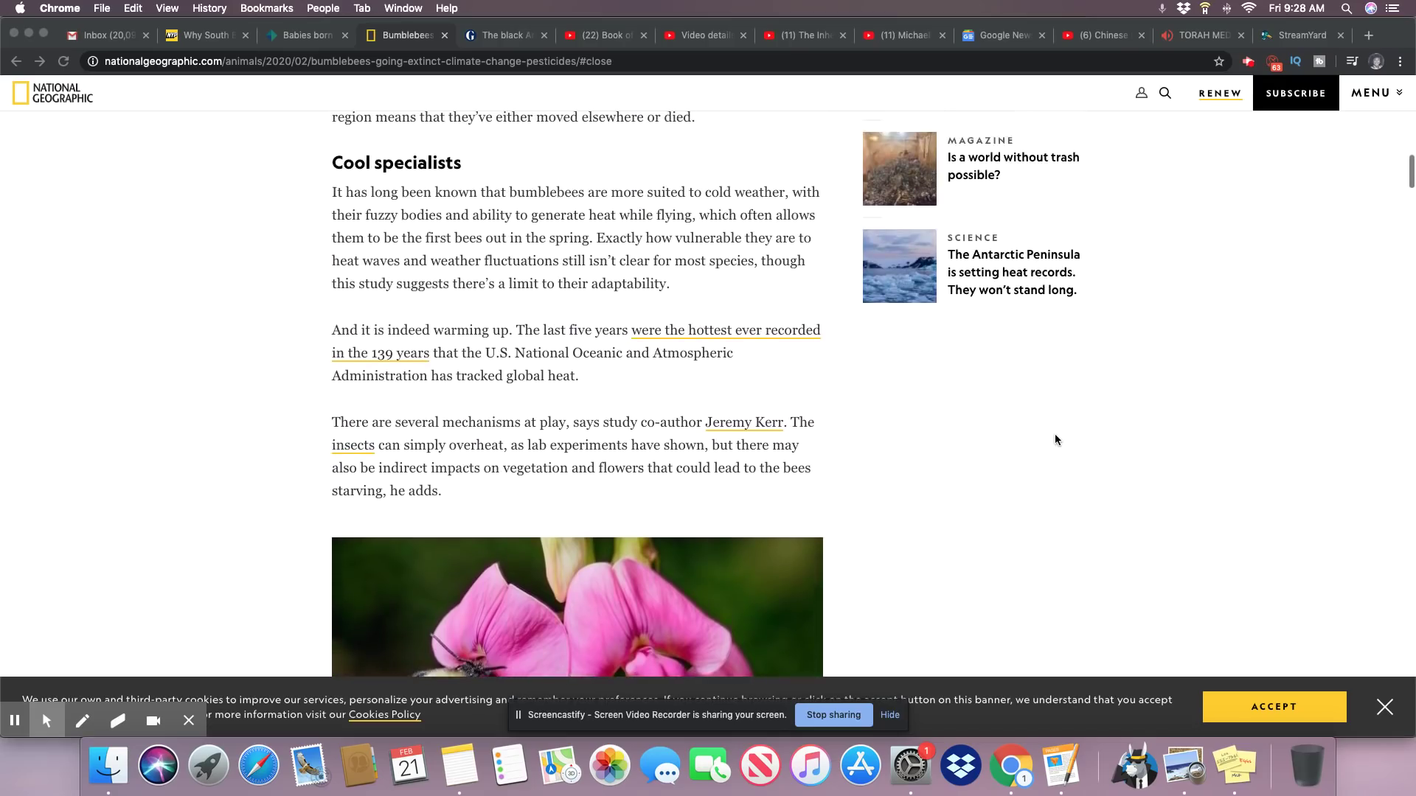
{"action": "scroll", "coordinate": [1054, 433], "scroll_direction": "up", "scroll_amount": 1}
{"action": "scroll", "coordinate": [1055, 434], "scroll_direction": "up", "scroll_amount": 1}
{"action": "scroll", "coordinate": [1055, 434], "scroll_direction": "up", "scroll_amount": 1}
{"action": "scroll", "coordinate": [1054, 438], "scroll_direction": "up", "scroll_amount": 1}
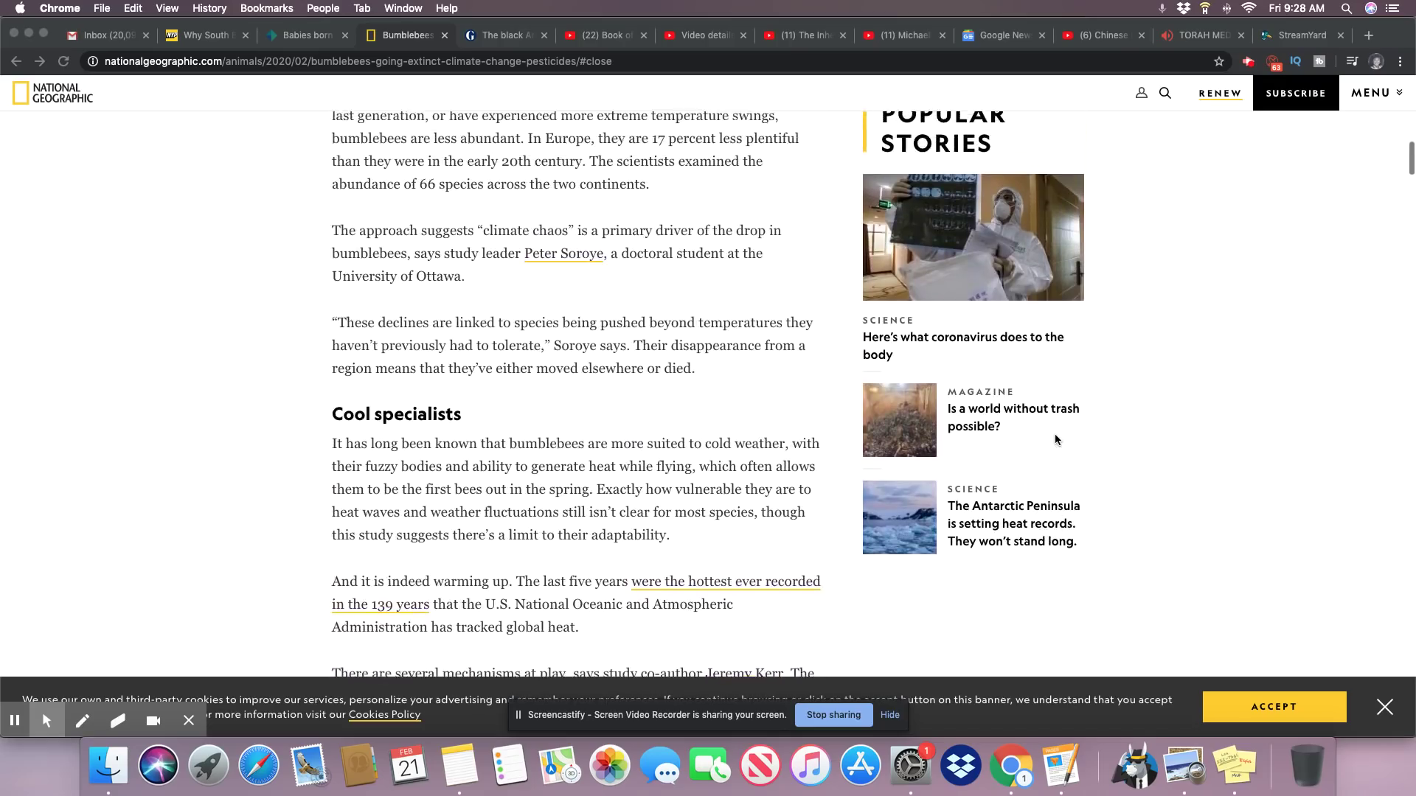
{"action": "scroll", "coordinate": [1054, 438], "scroll_direction": "up", "scroll_amount": 1}
{"action": "scroll", "coordinate": [1055, 439], "scroll_direction": "up", "scroll_amount": 1}
{"action": "scroll", "coordinate": [1054, 438], "scroll_direction": "up", "scroll_amount": 1}
{"action": "scroll", "coordinate": [1054, 438], "scroll_direction": "up", "scroll_amount": 1}
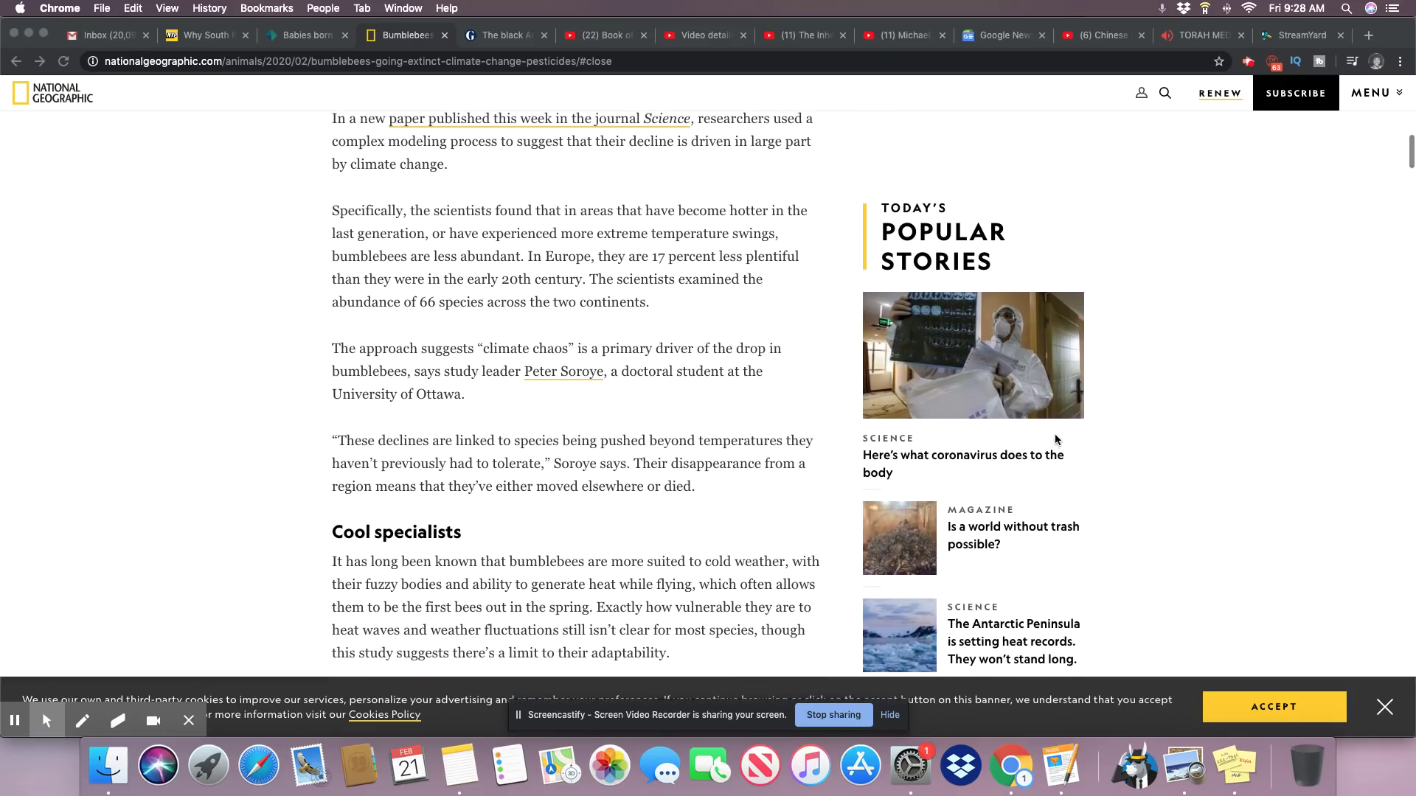
{"action": "scroll", "coordinate": [1054, 438], "scroll_direction": "up", "scroll_amount": 1}
{"action": "scroll", "coordinate": [1053, 438], "scroll_direction": "up", "scroll_amount": 1}
{"action": "scroll", "coordinate": [1054, 438], "scroll_direction": "up", "scroll_amount": 1}
{"action": "scroll", "coordinate": [1054, 438], "scroll_direction": "up", "scroll_amount": 2}
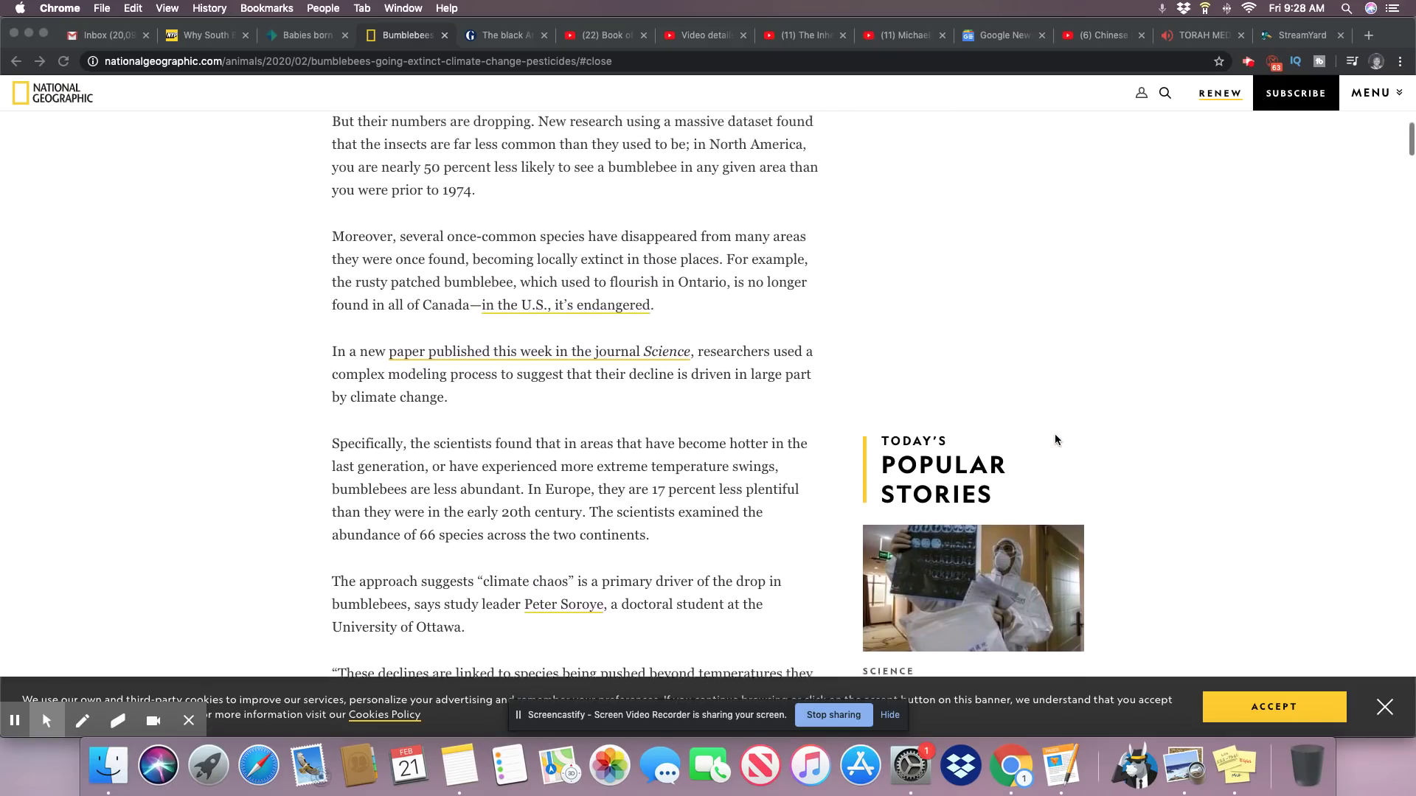
{"action": "scroll", "coordinate": [1054, 438], "scroll_direction": "up", "scroll_amount": 1}
{"action": "scroll", "coordinate": [1055, 439], "scroll_direction": "up", "scroll_amount": 1}
{"action": "scroll", "coordinate": [1054, 438], "scroll_direction": "up", "scroll_amount": 1}
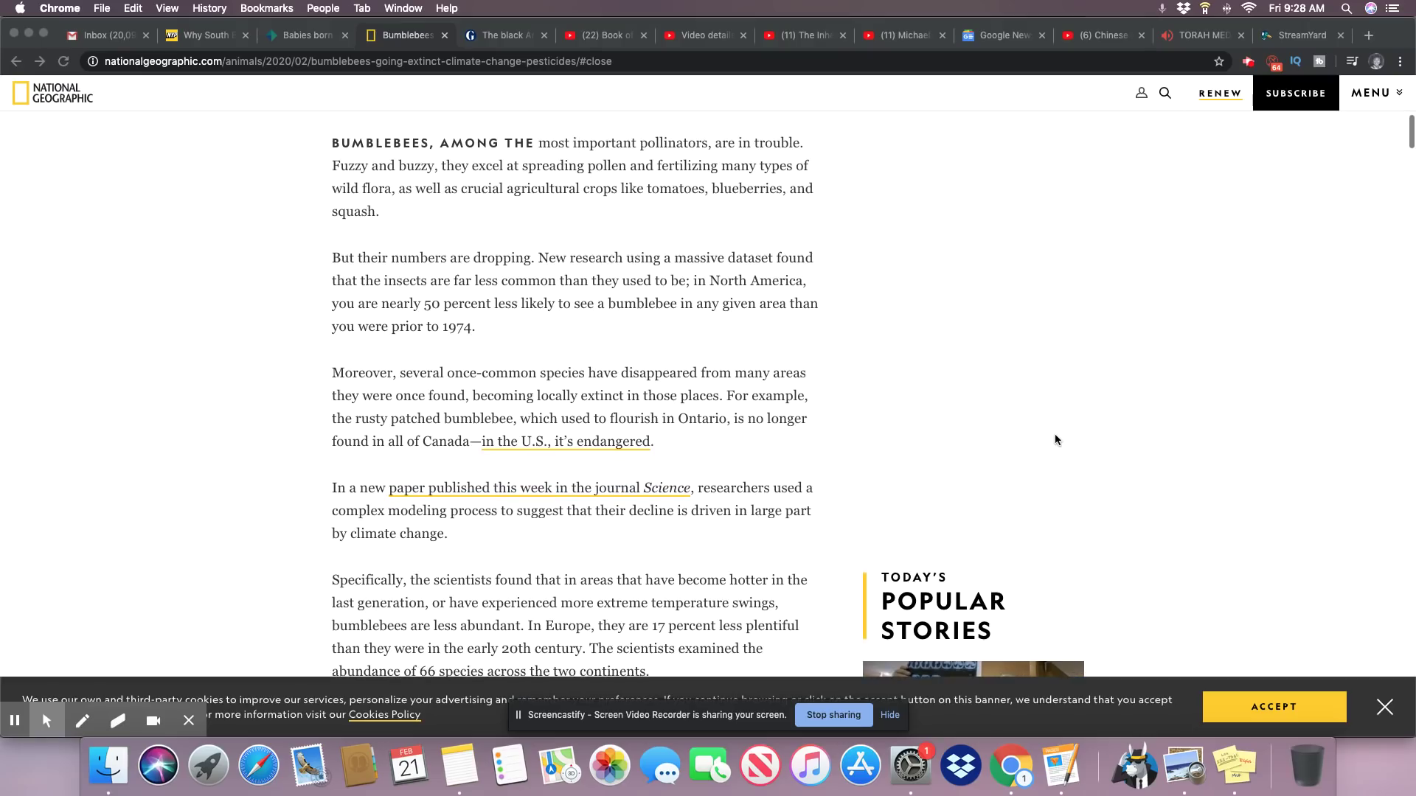
{"action": "scroll", "coordinate": [1055, 438], "scroll_direction": "up", "scroll_amount": 2}
{"action": "scroll", "coordinate": [1053, 439], "scroll_direction": "up", "scroll_amount": 1}
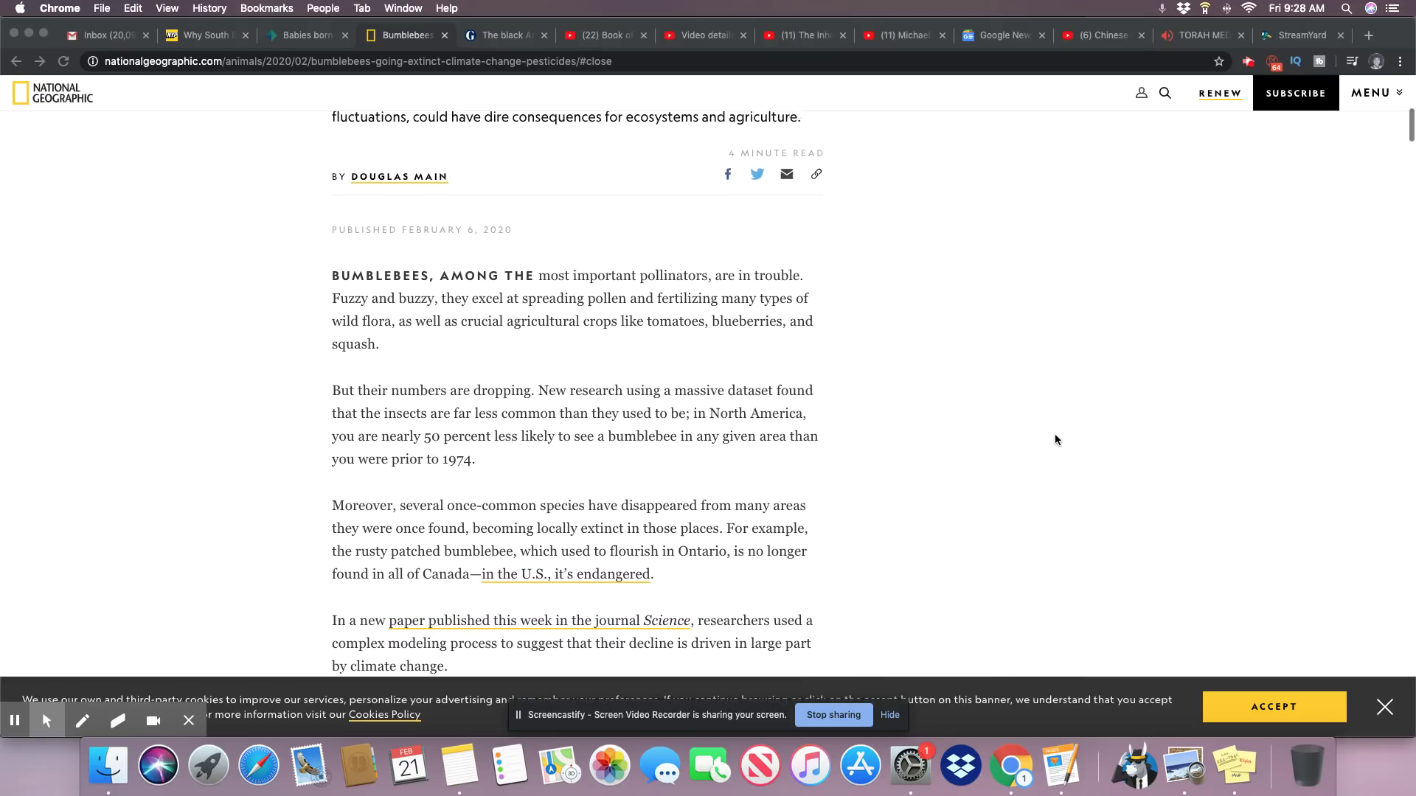
{"action": "scroll", "coordinate": [1054, 438], "scroll_direction": "up", "scroll_amount": 2}
{"action": "scroll", "coordinate": [1054, 438], "scroll_direction": "up", "scroll_amount": 1}
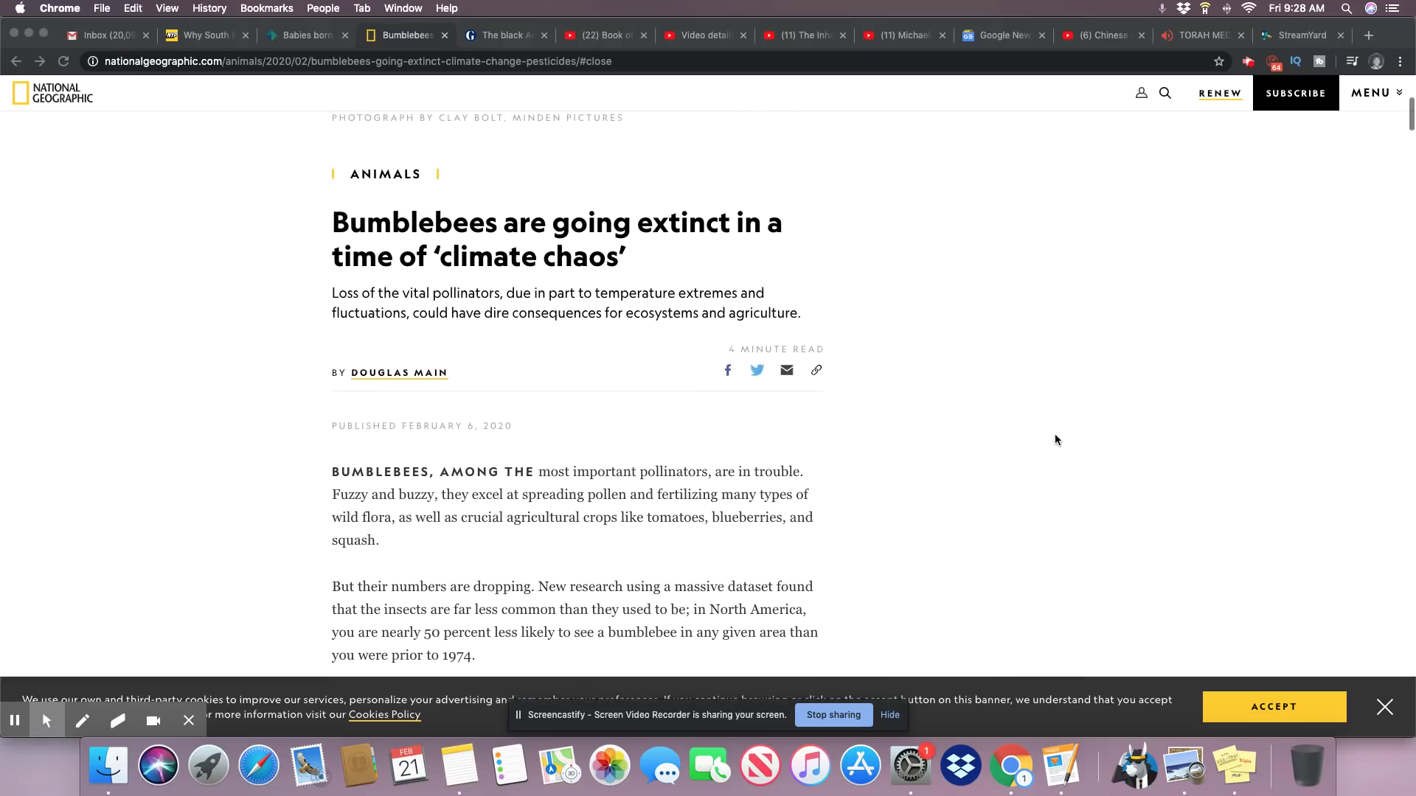
{"action": "scroll", "coordinate": [1055, 438], "scroll_direction": "up", "scroll_amount": 1}
{"action": "scroll", "coordinate": [1055, 439], "scroll_direction": "up", "scroll_amount": 2}
{"action": "scroll", "coordinate": [1054, 438], "scroll_direction": "up", "scroll_amount": 1}
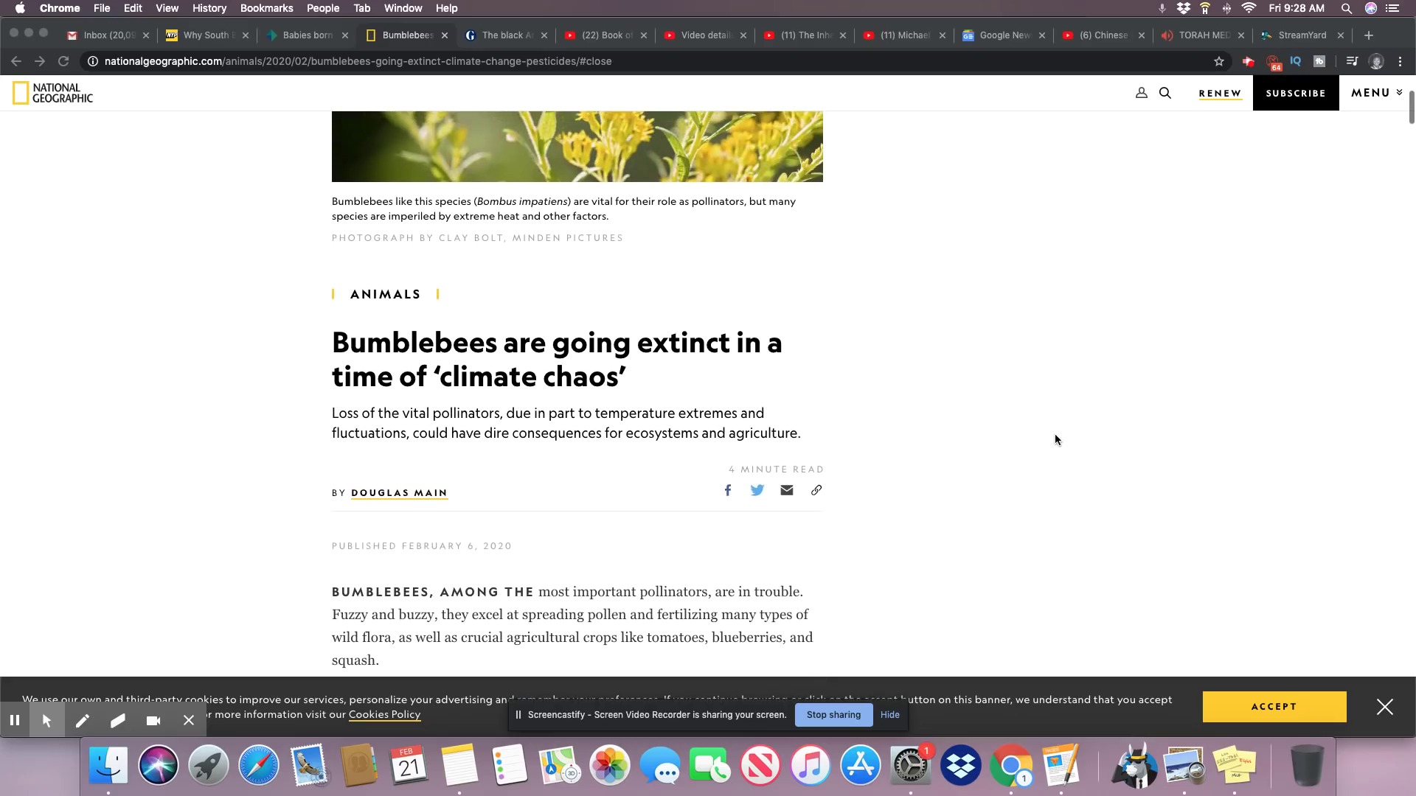
{"action": "scroll", "coordinate": [1054, 438], "scroll_direction": "up", "scroll_amount": 2}
{"action": "scroll", "coordinate": [1055, 438], "scroll_direction": "up", "scroll_amount": 2}
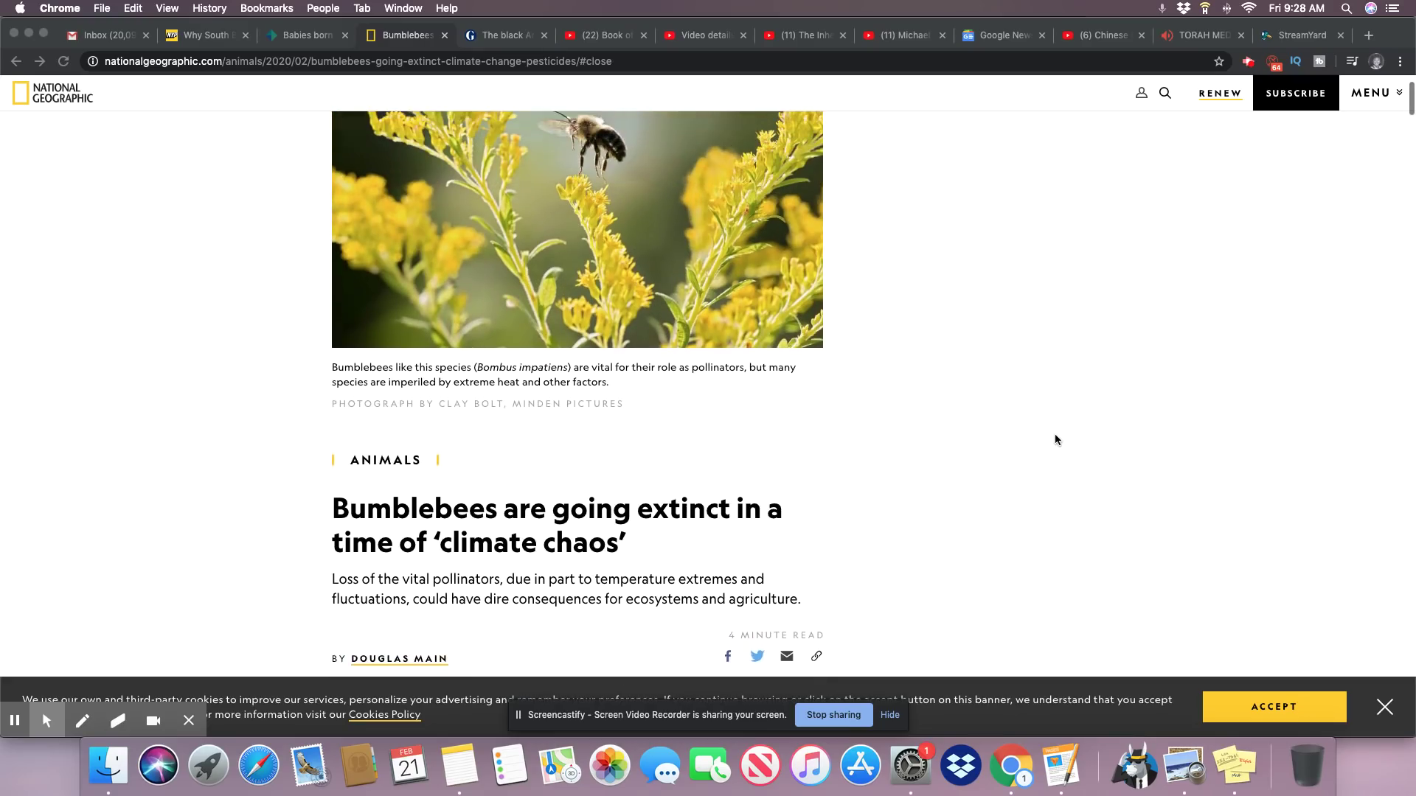
{"action": "scroll", "coordinate": [1055, 438], "scroll_direction": "up", "scroll_amount": 1}
{"action": "scroll", "coordinate": [1054, 438], "scroll_direction": "up", "scroll_amount": 1}
{"action": "scroll", "coordinate": [1055, 438], "scroll_direction": "up", "scroll_amount": 1}
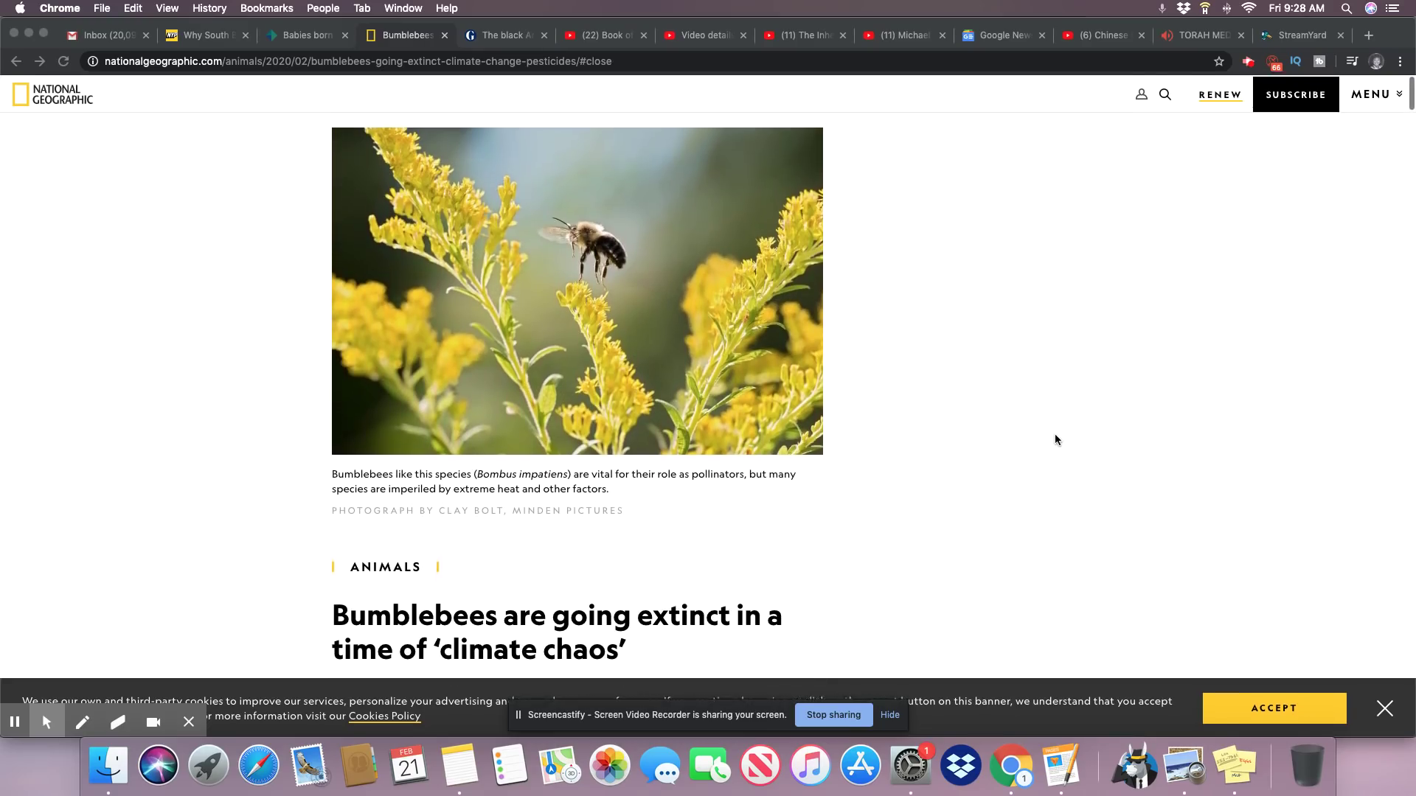